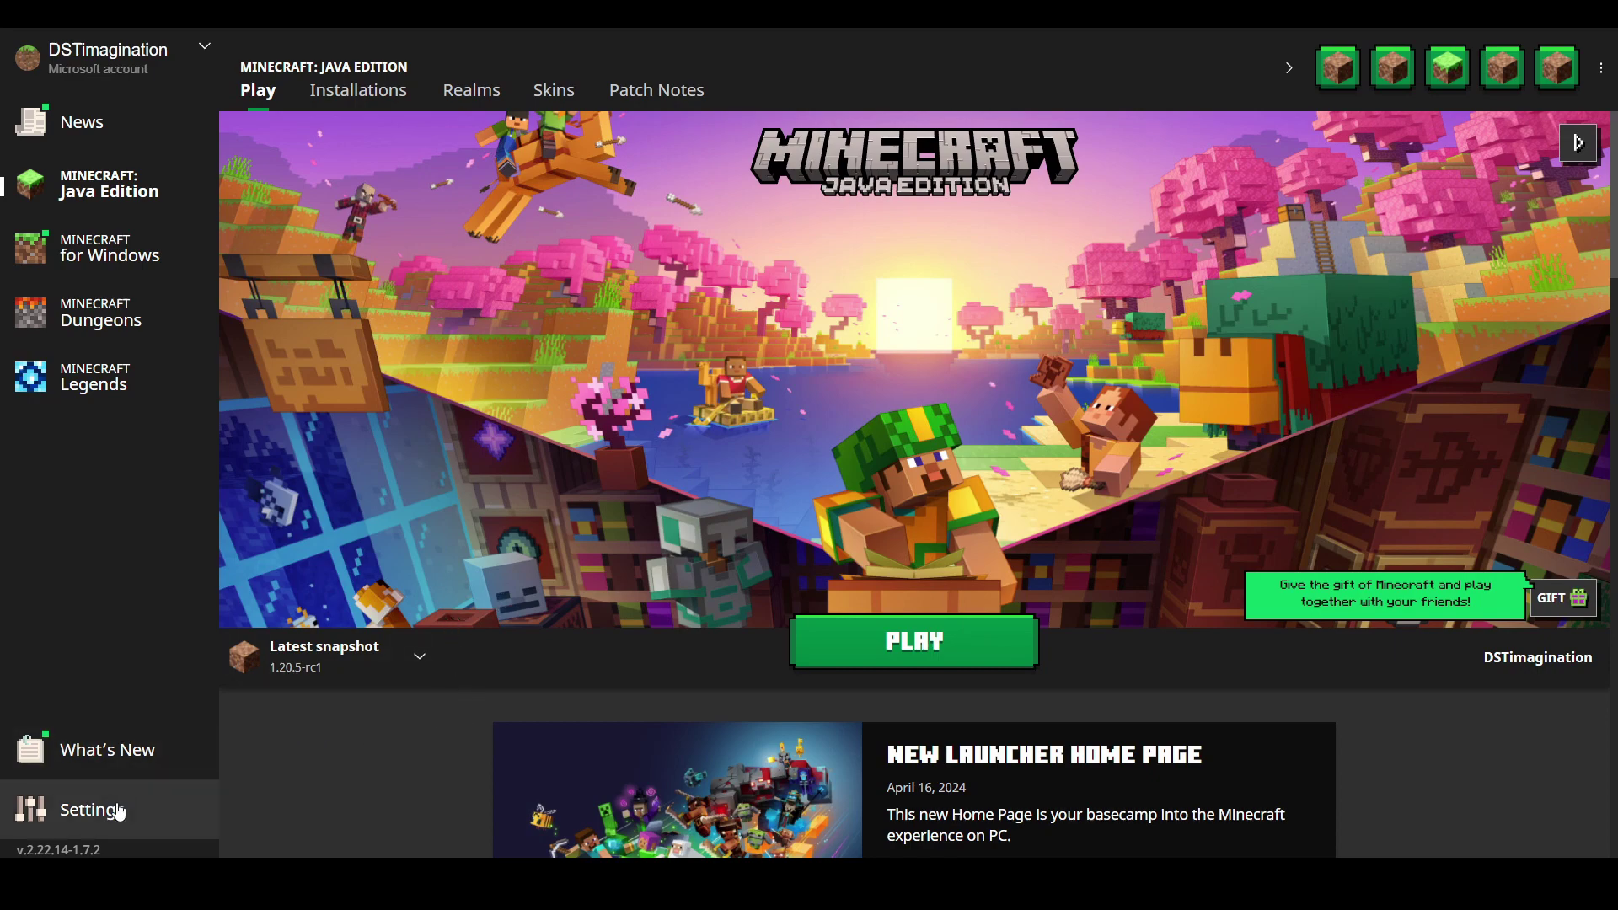
# Turn on the experimental HomePage option in the launcher settings
pyautogui.click(149, 820)
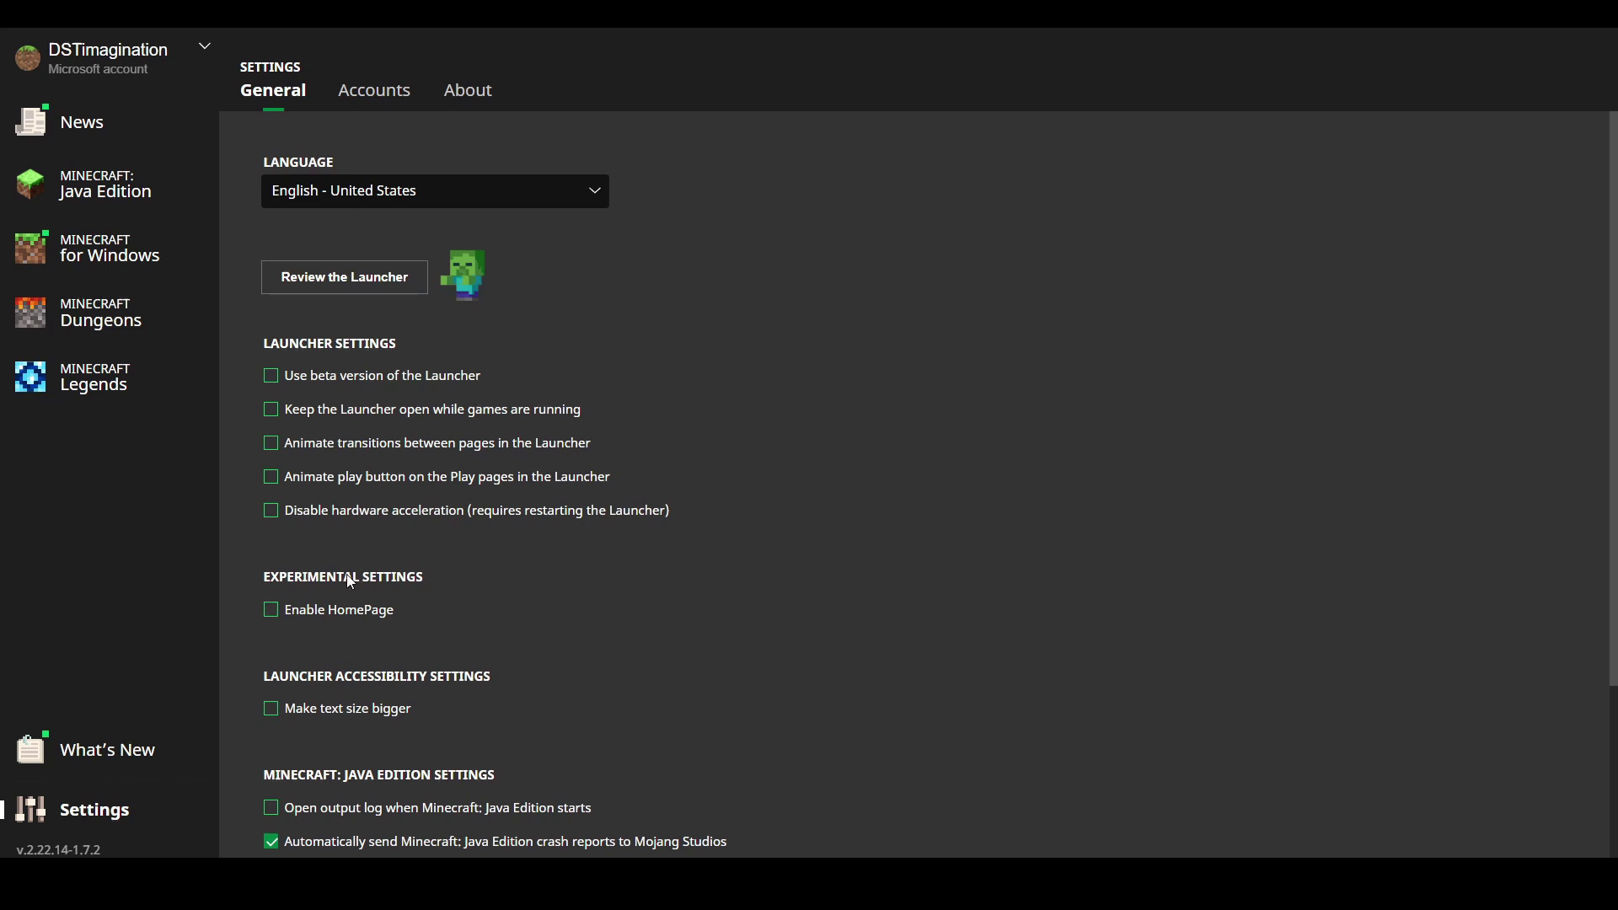
pyautogui.click(290, 613)
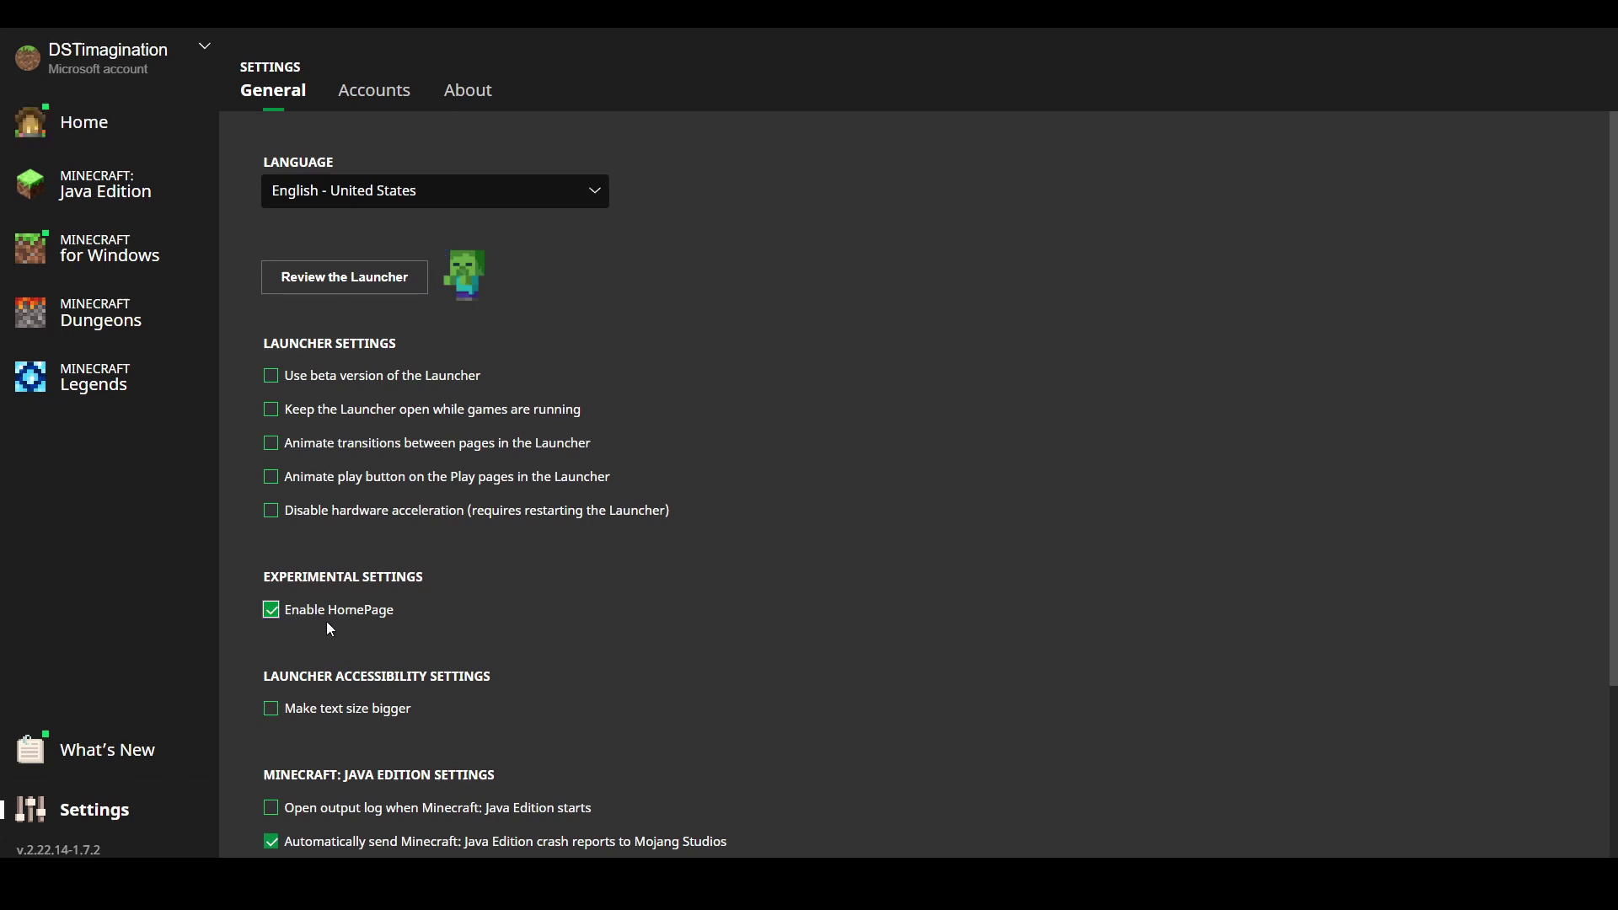
pyautogui.click(145, 136)
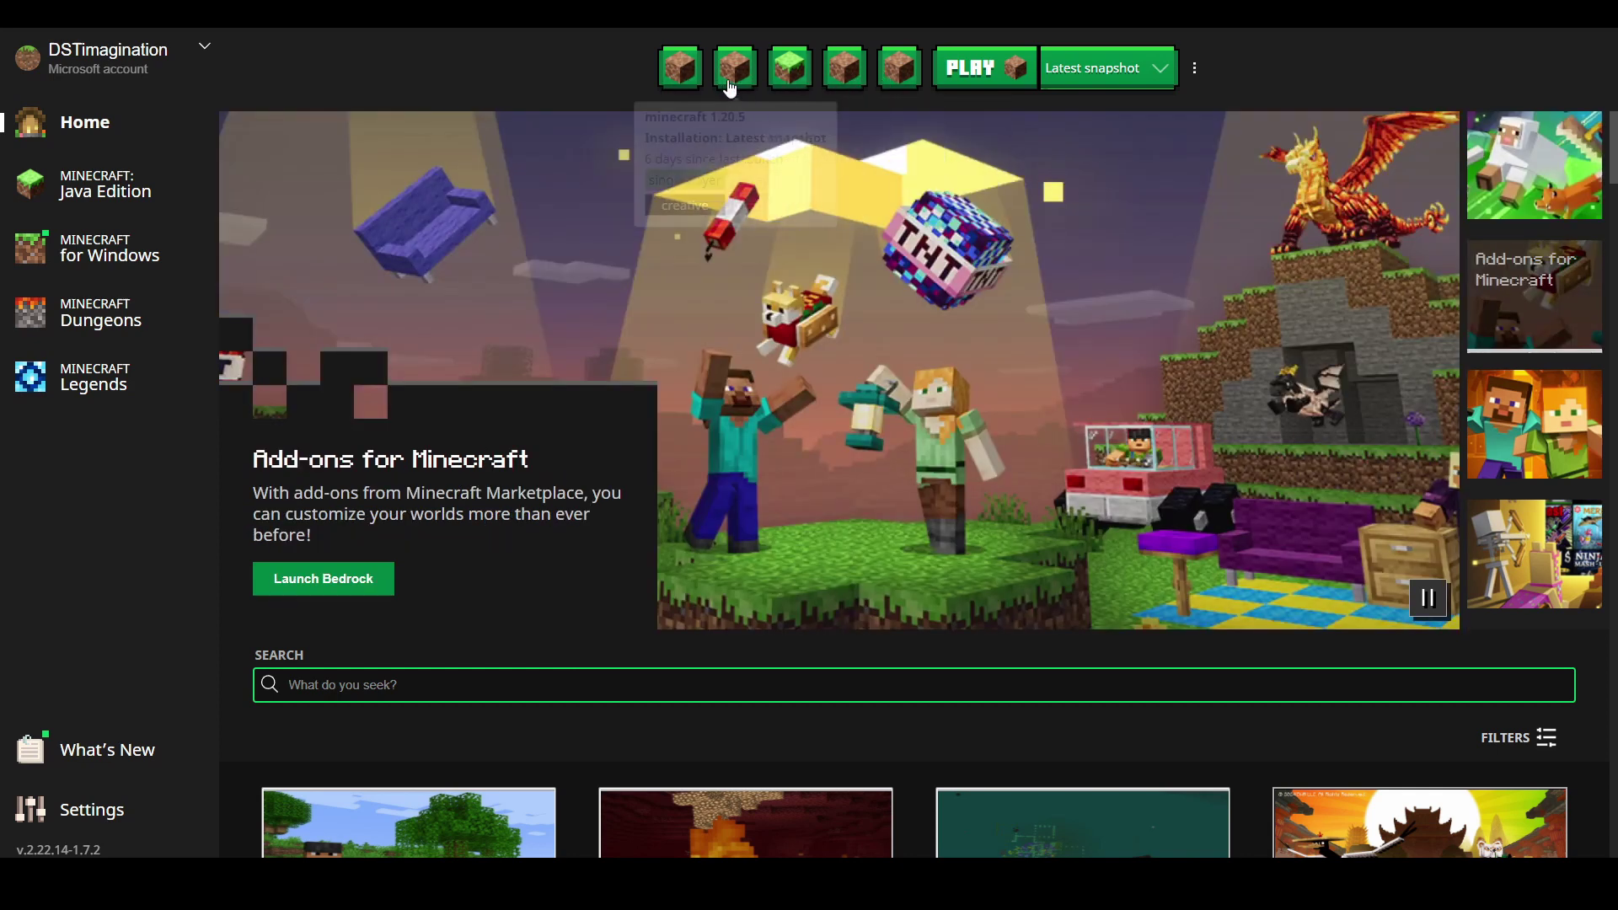
pyautogui.click(1196, 69)
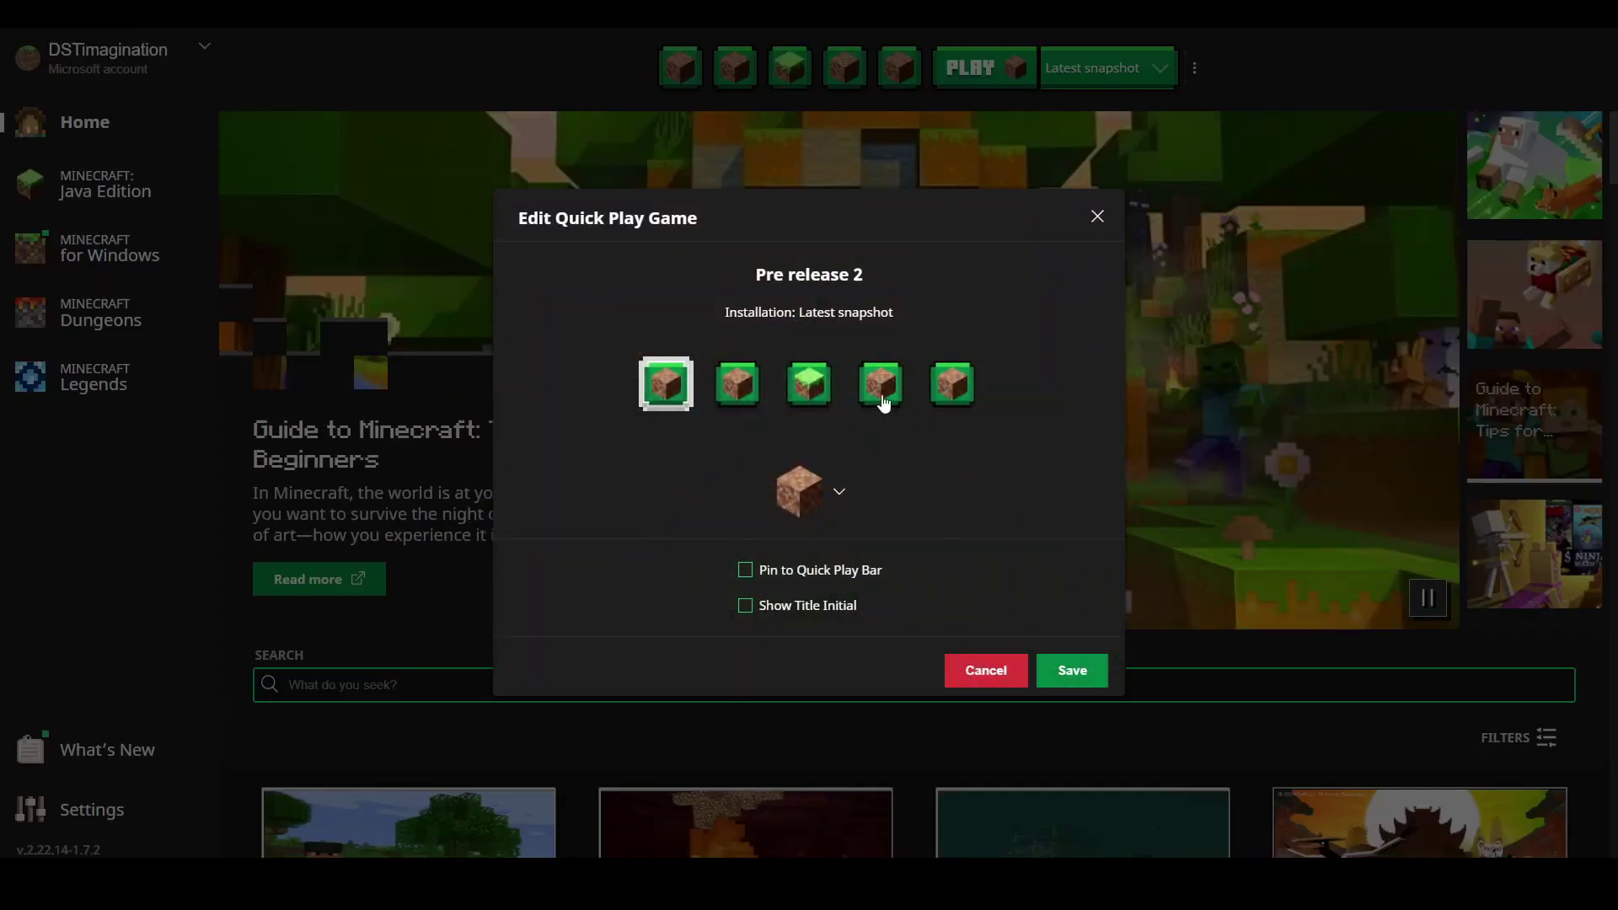
pyautogui.click(1098, 216)
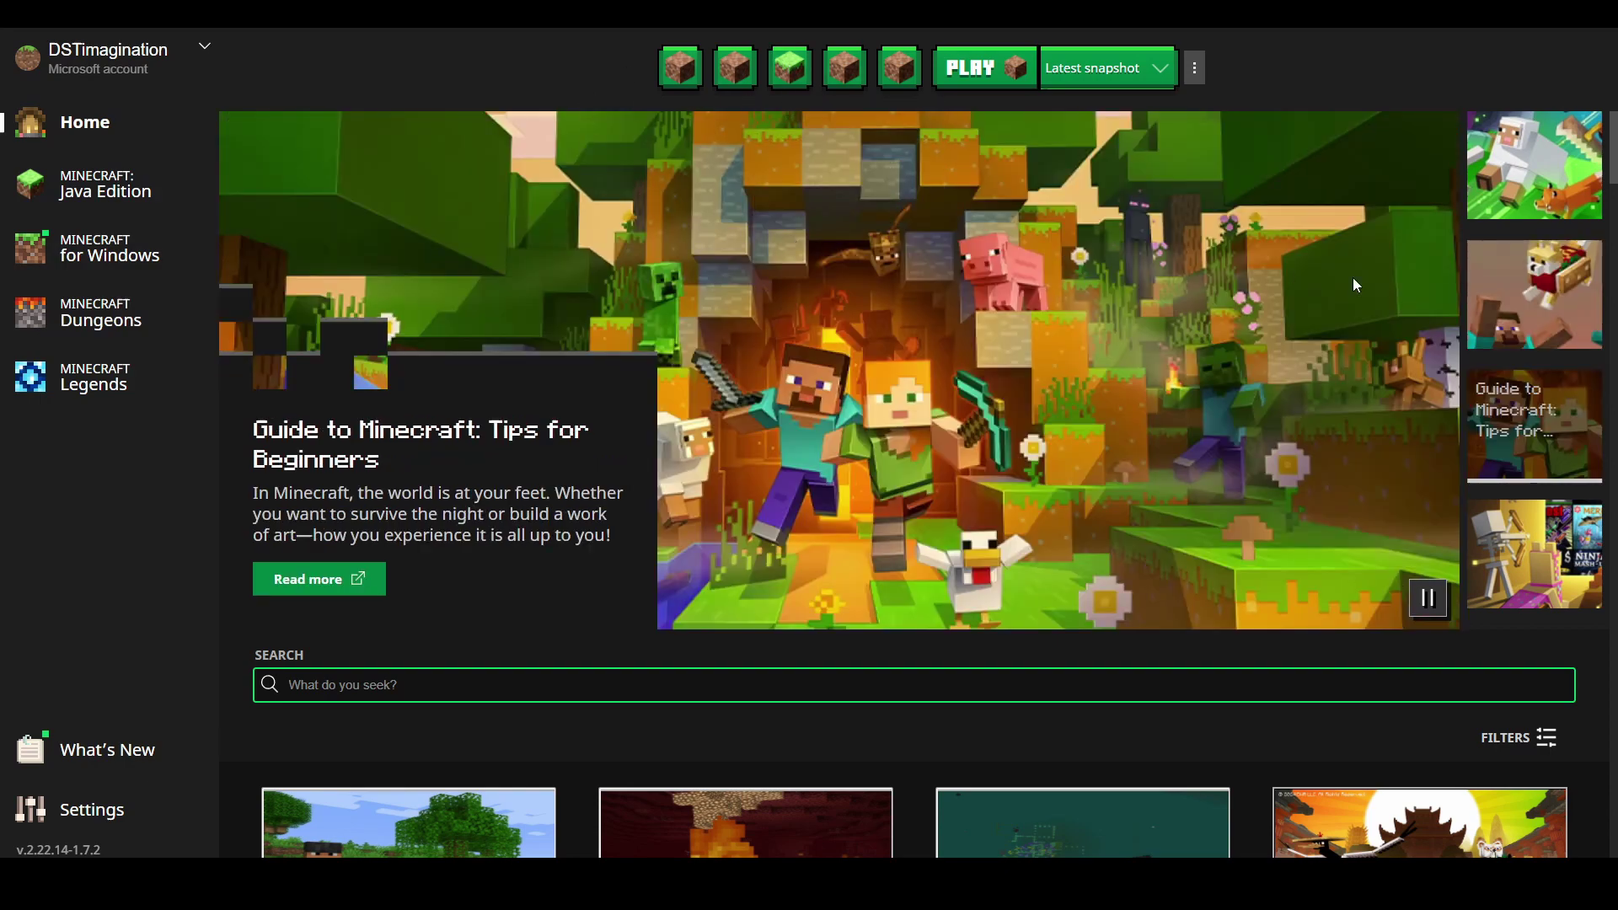
# Search the news, trimming the search term from 1.19 to 1.20
pyautogui.click(528, 683)
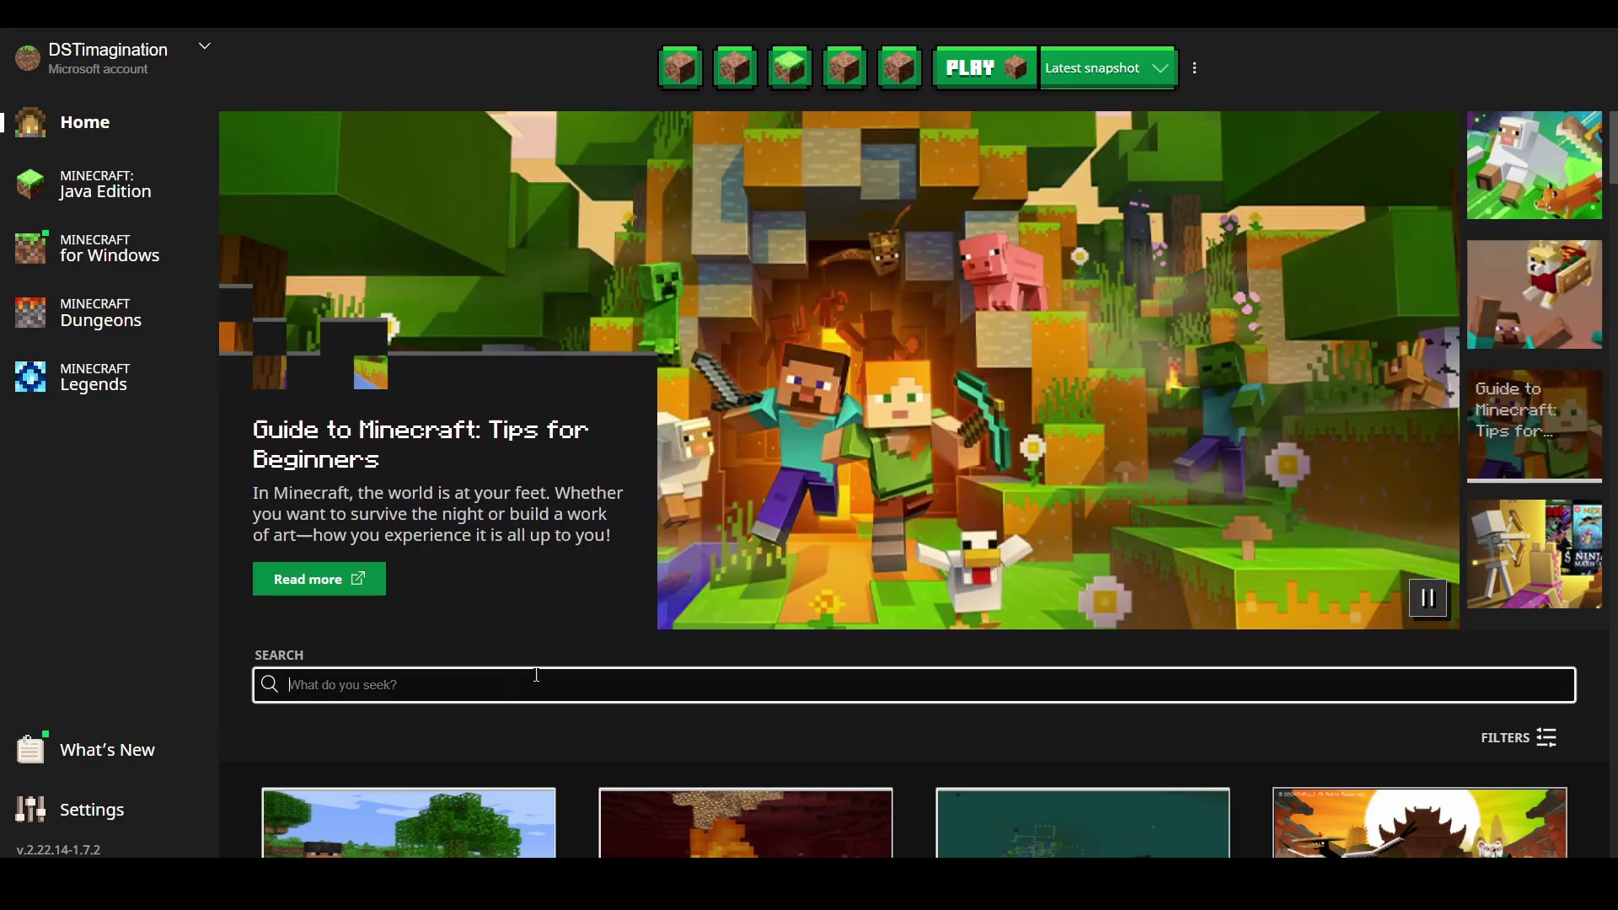
pyautogui.write('1.19')
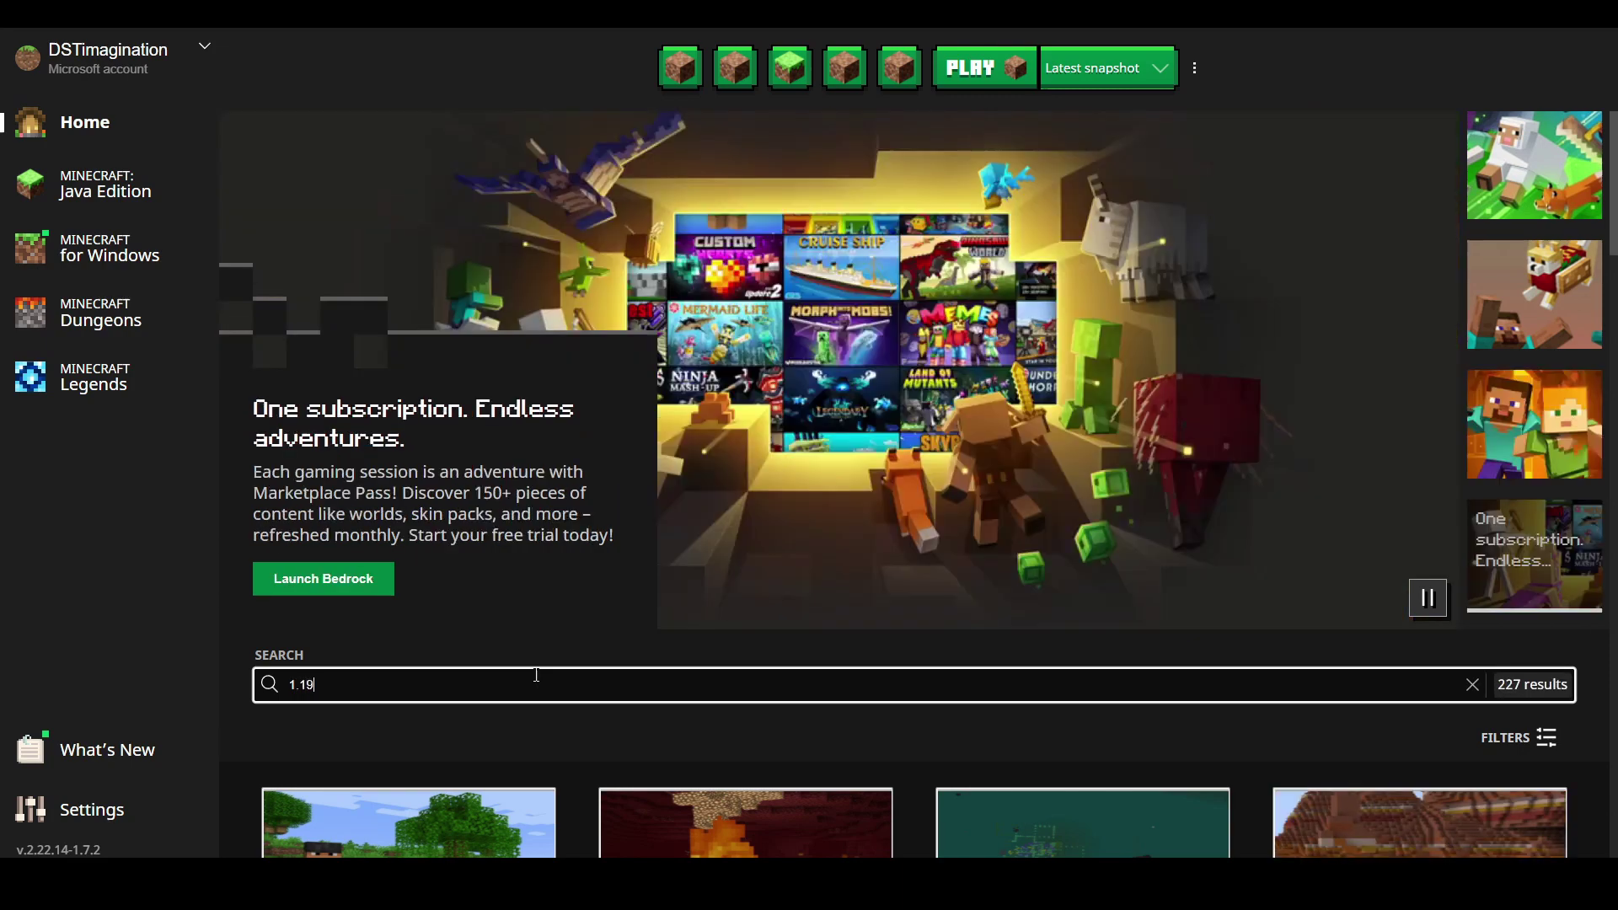
pyautogui.scroll(-5, 609, 625)
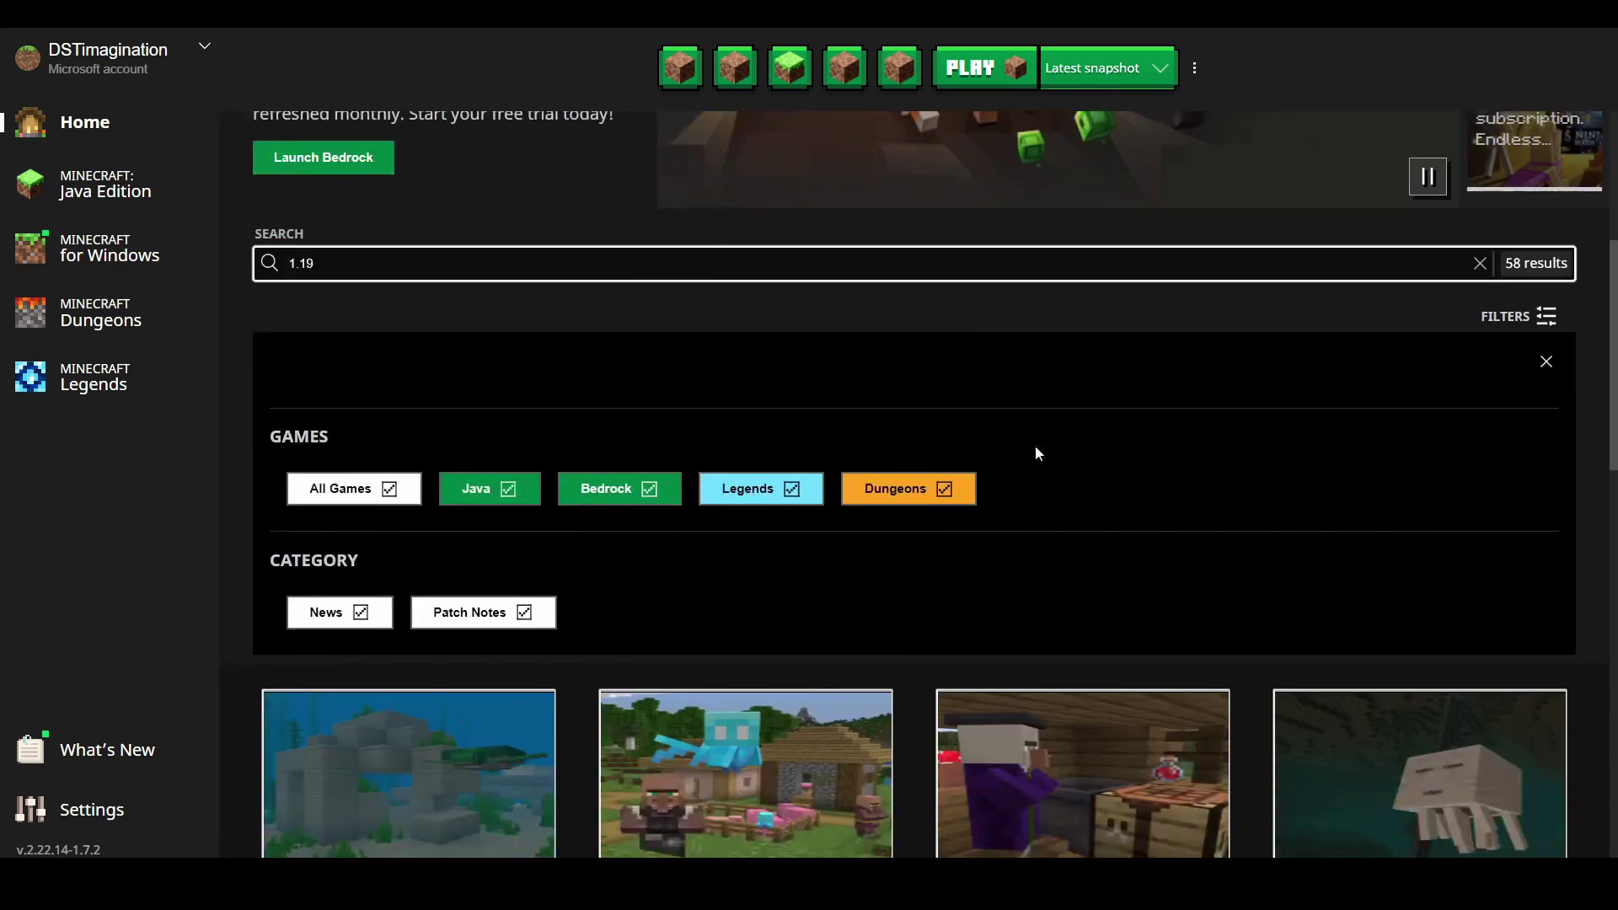
pyautogui.scroll(-5, 760, 487)
pyautogui.scroll(6, 618, 473)
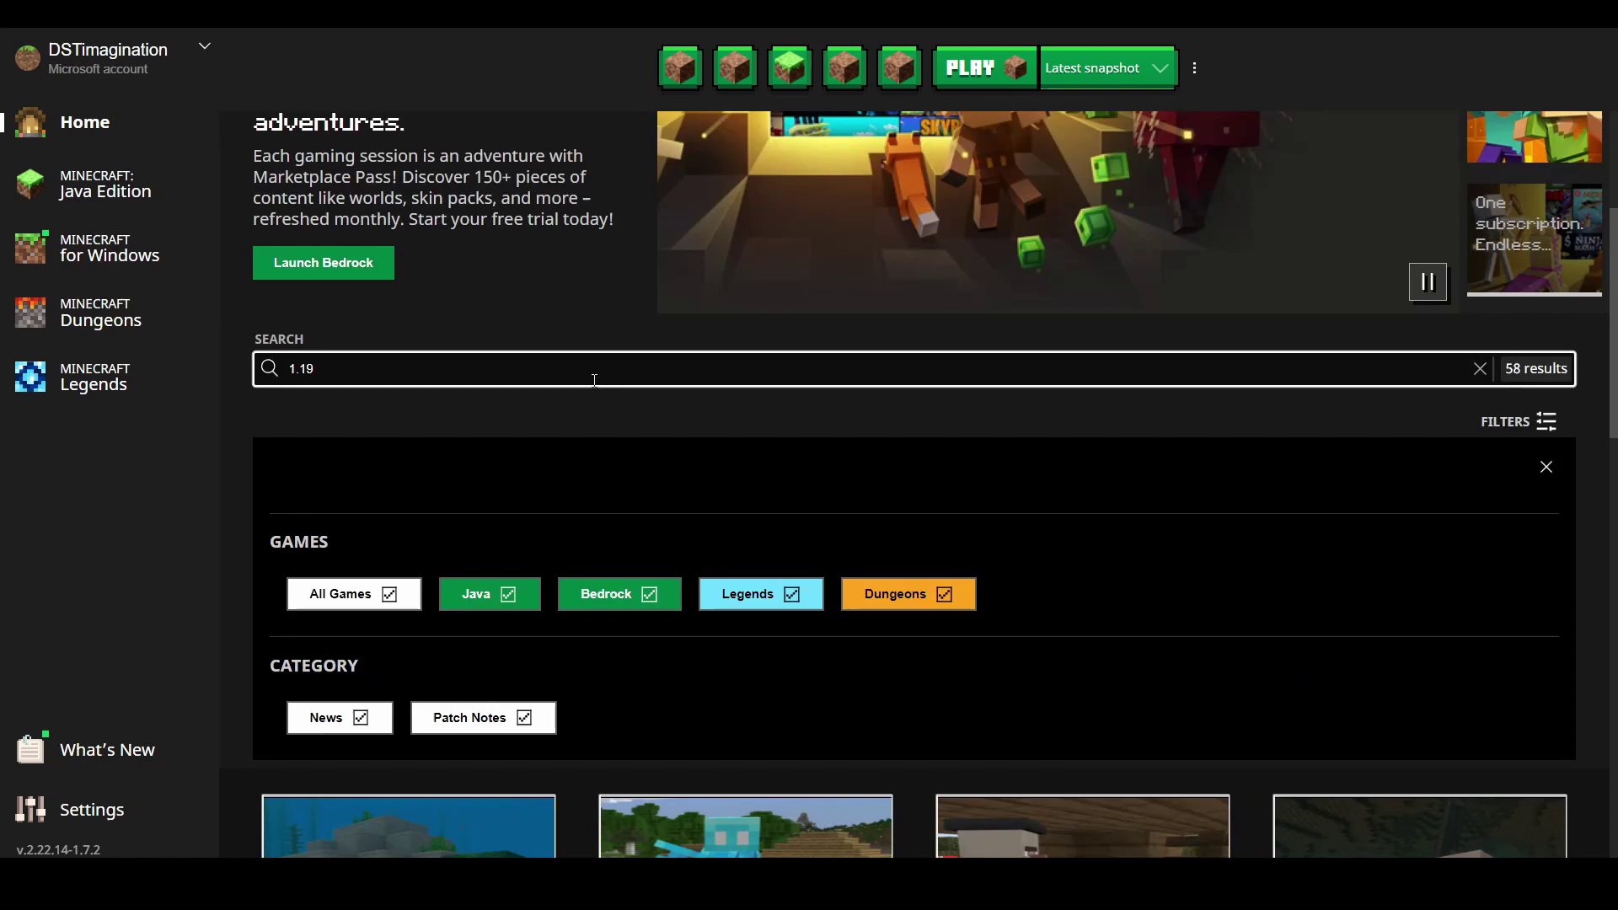
pyautogui.press('BackSpace')
pyautogui.press('BackSpace')
pyautogui.press('BackSpace')
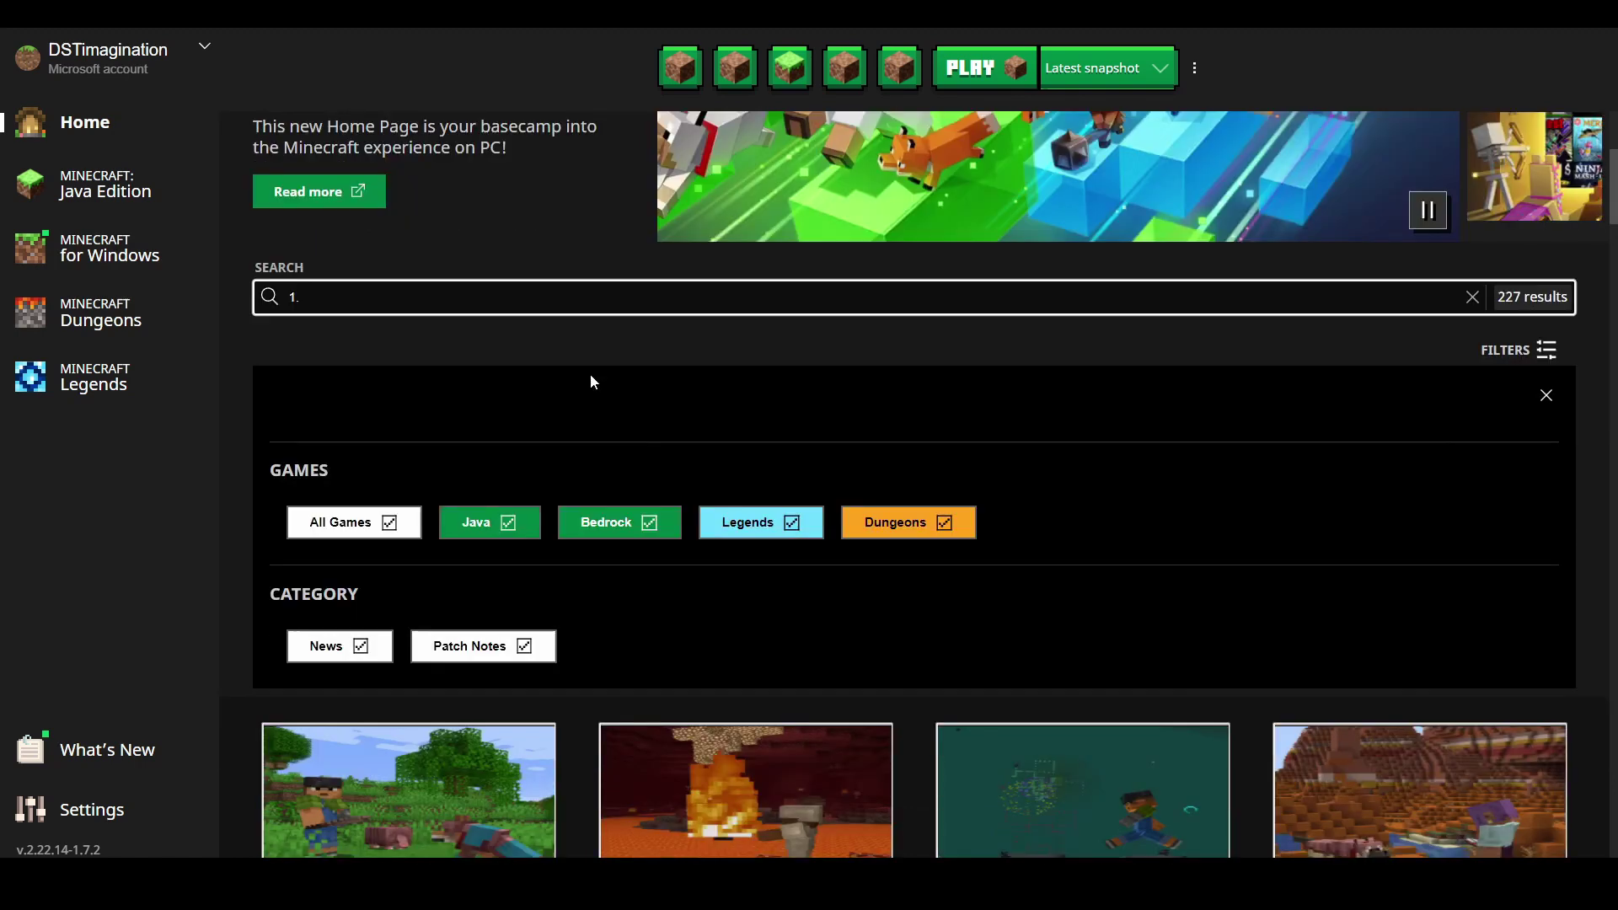
pyautogui.write('.2')
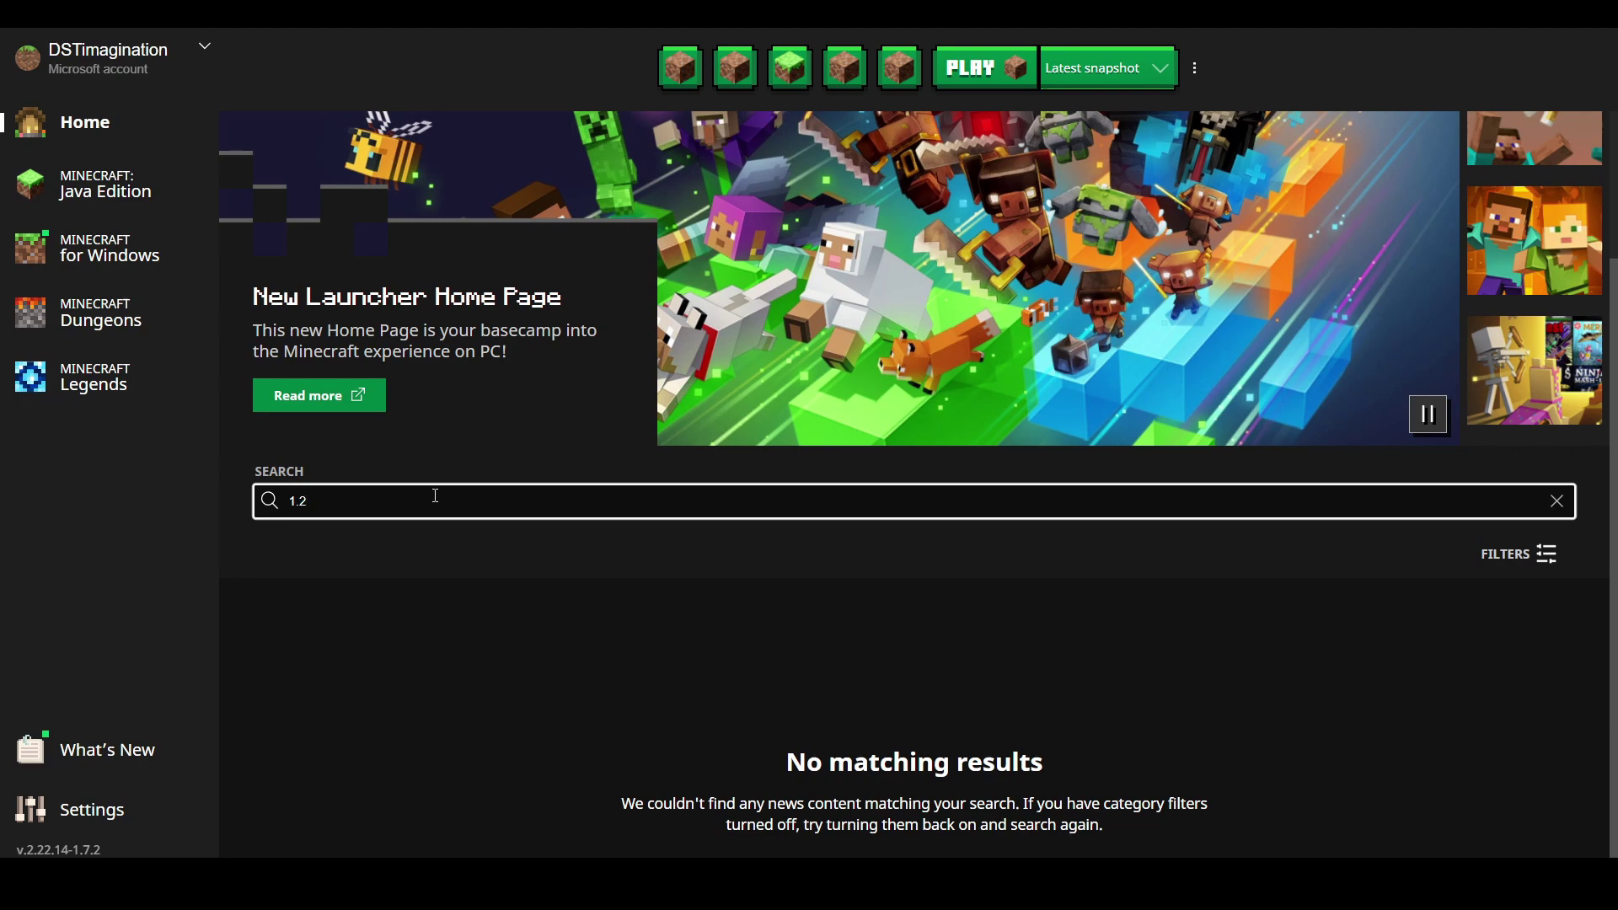
pyautogui.write('10')
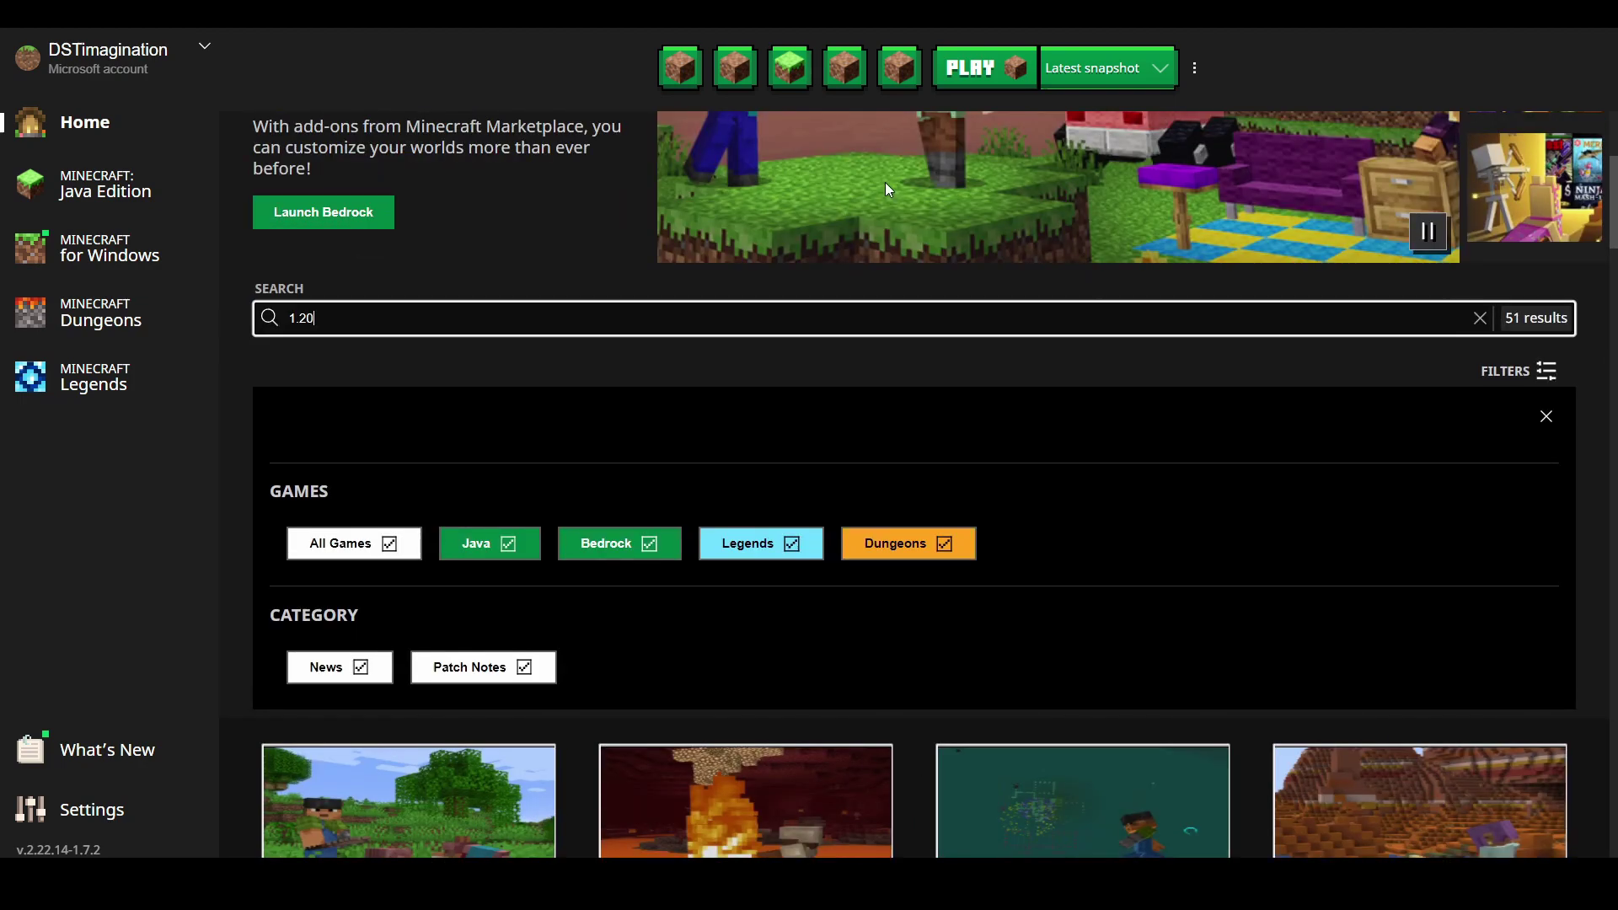
pyautogui.scroll(-3, 885, 379)
pyautogui.scroll(-3, 933, 544)
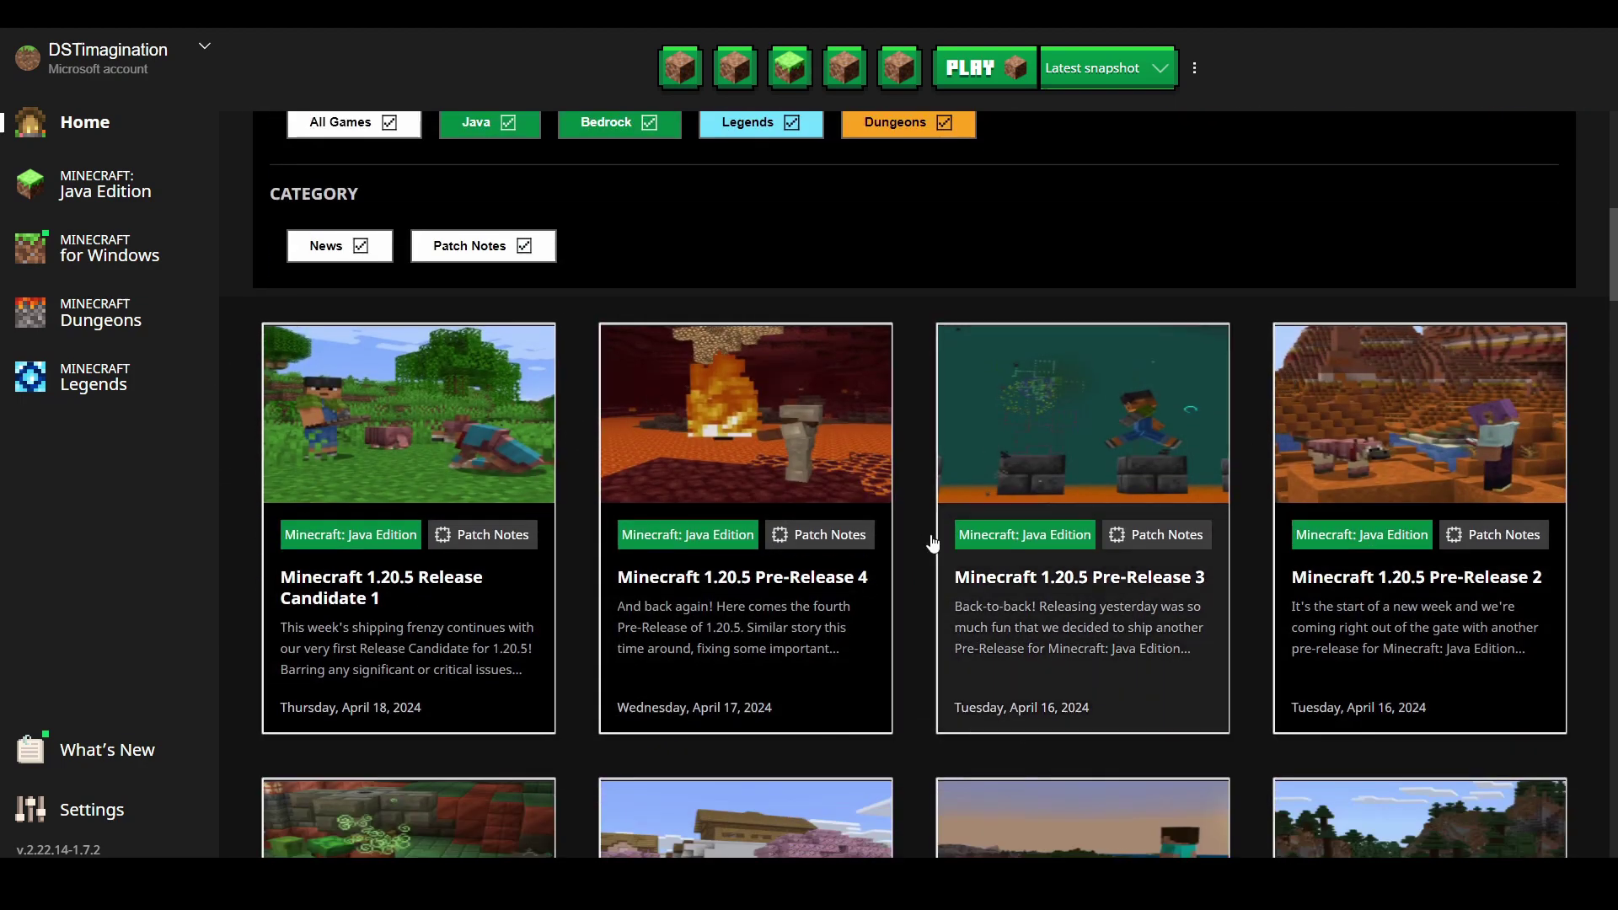
pyautogui.click(420, 605)
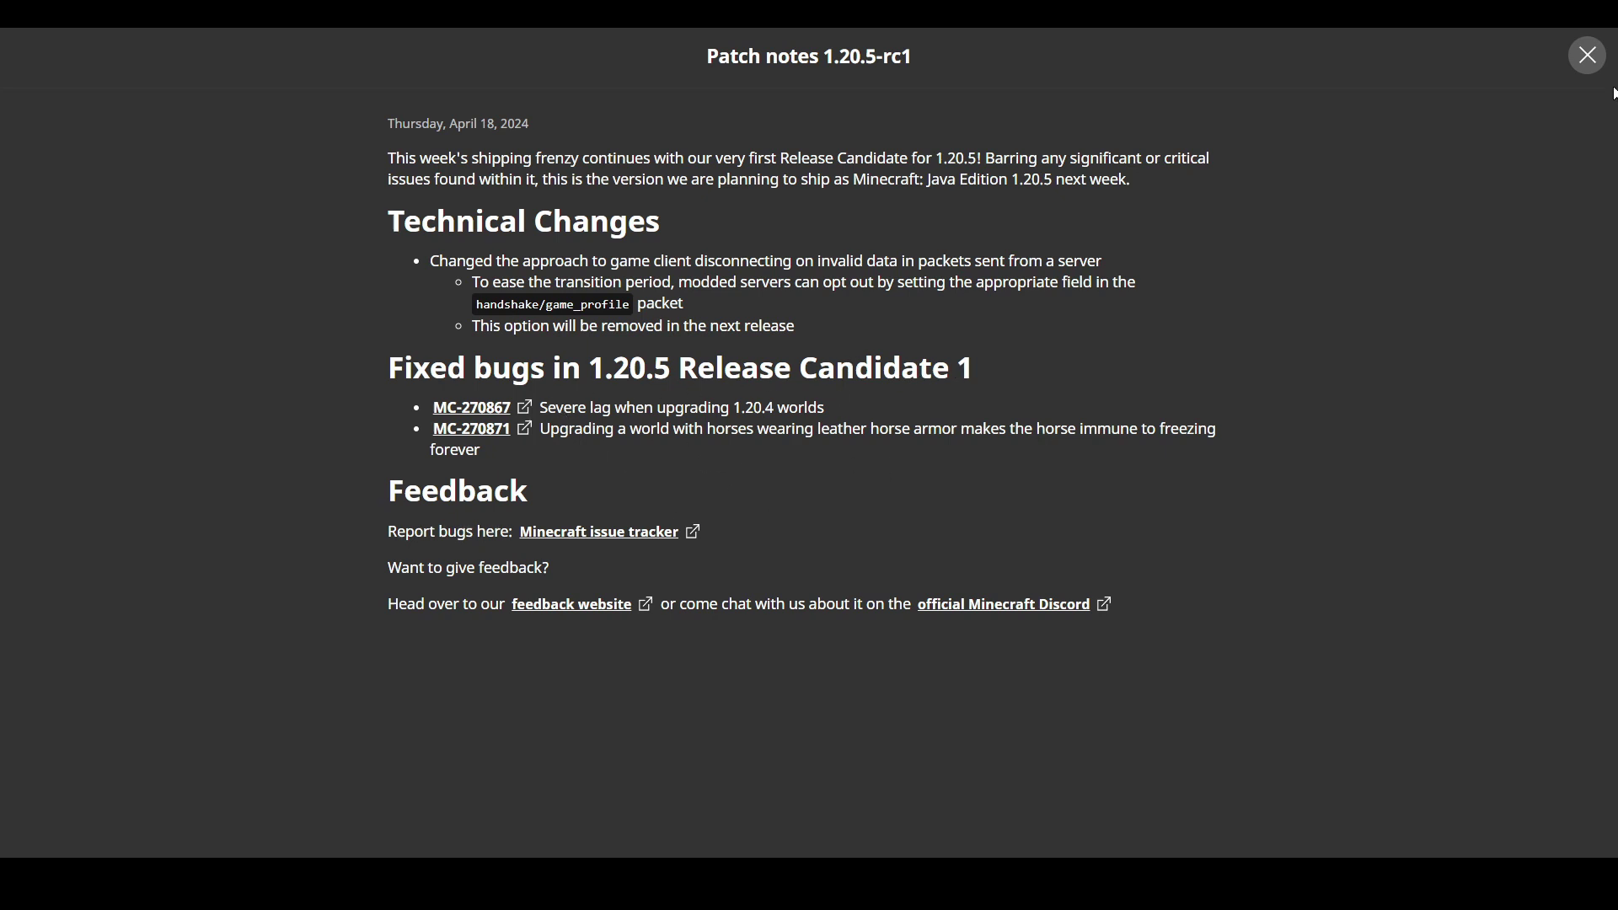
pyautogui.click(1589, 54)
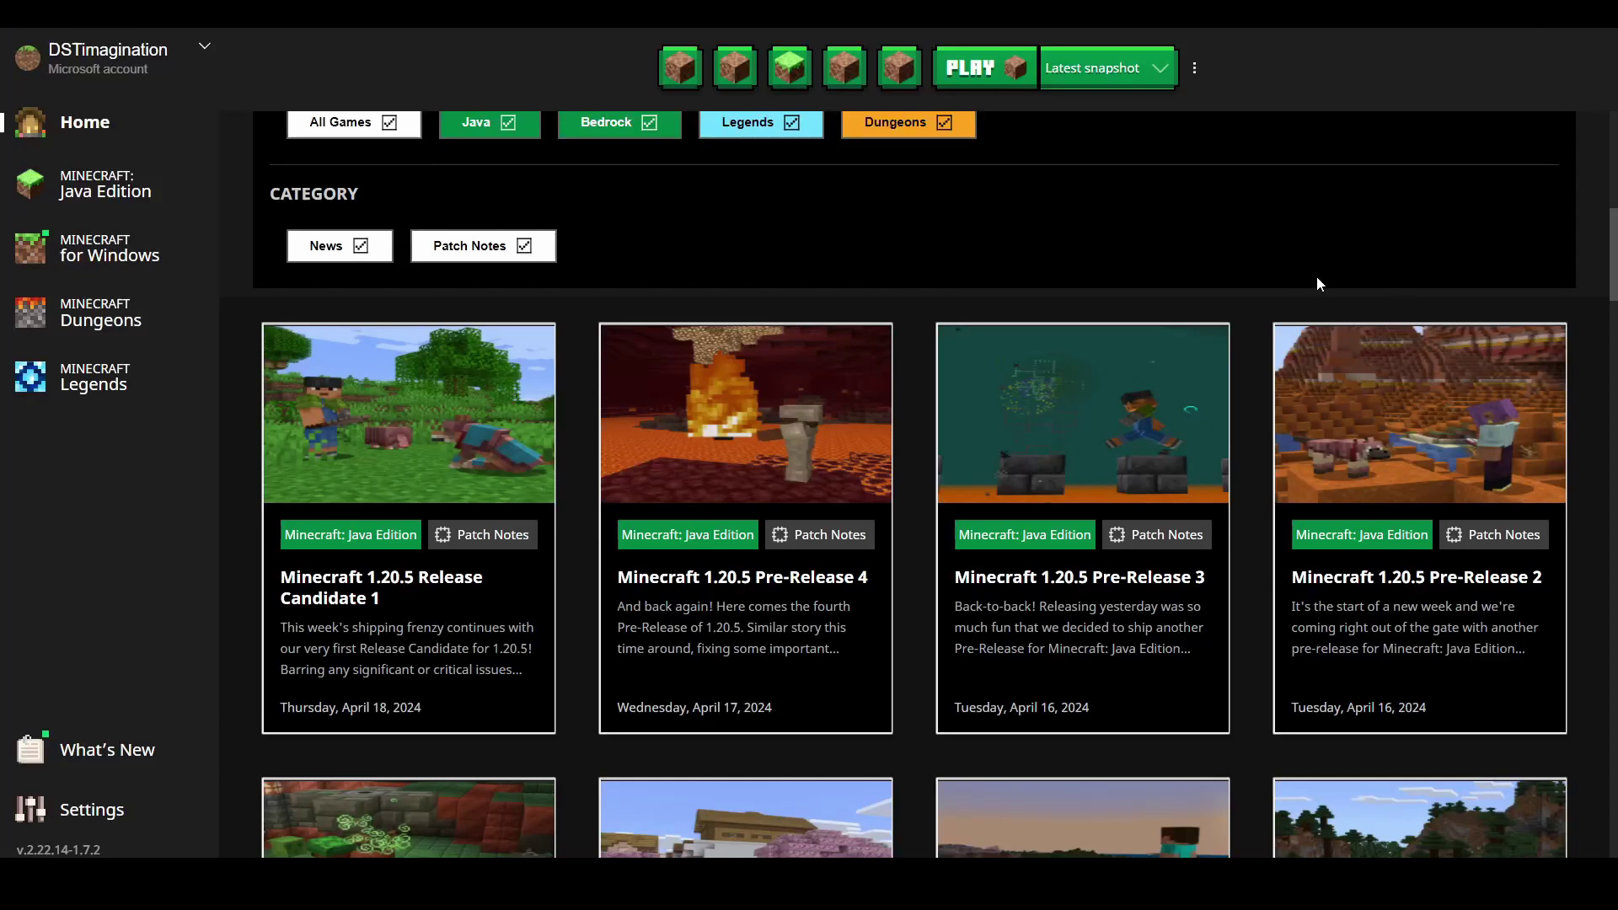
pyautogui.scroll(-1, 1383, 233)
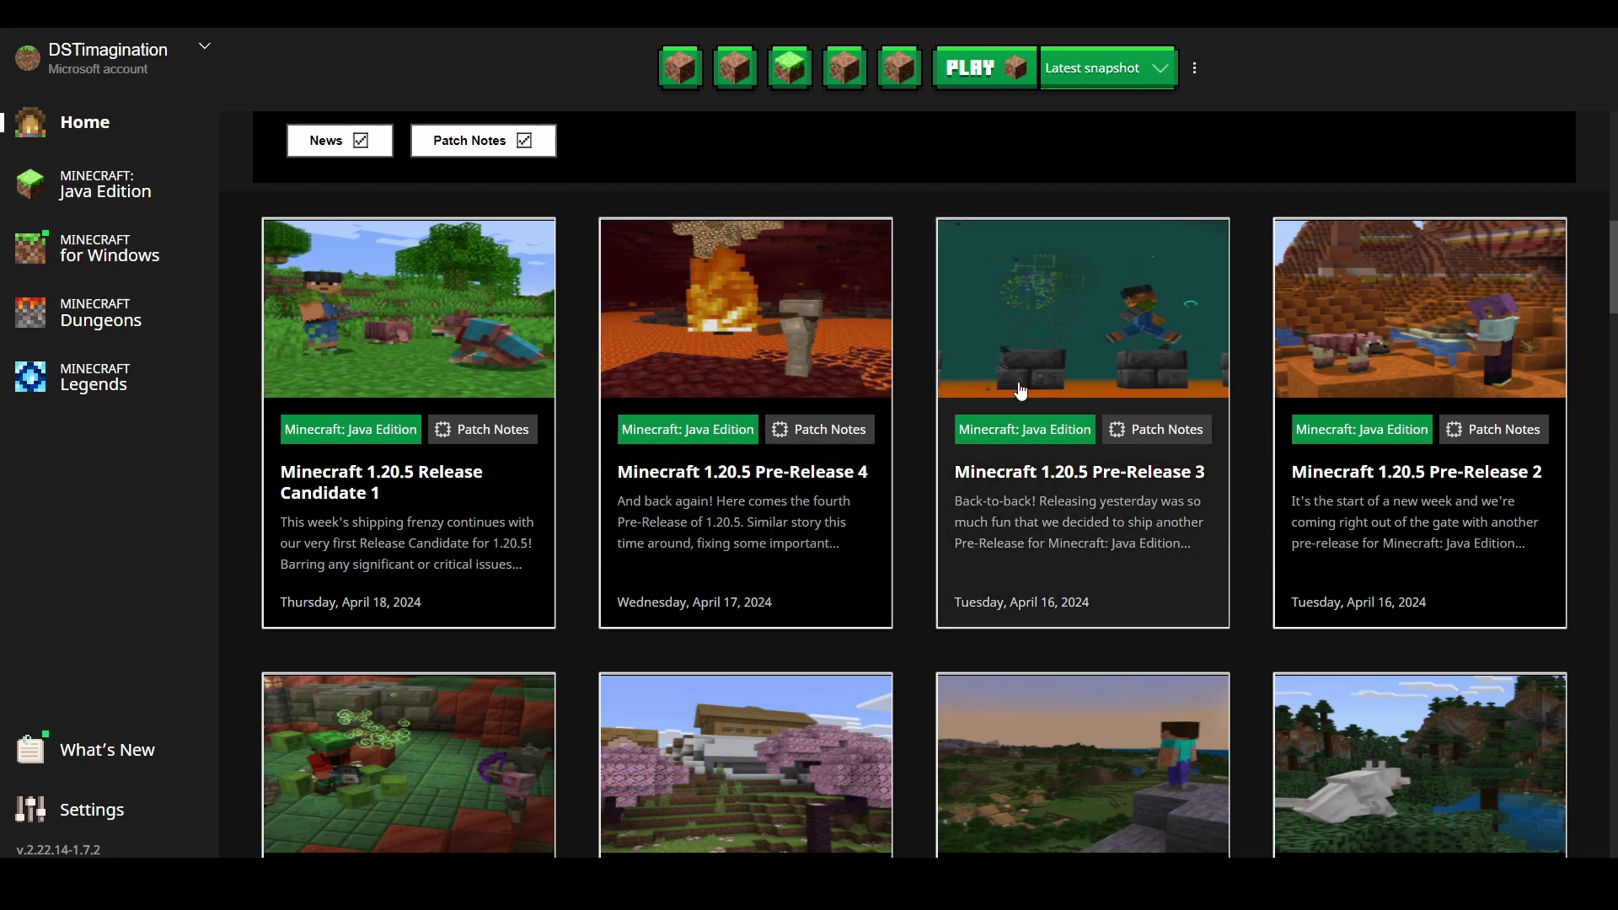
pyautogui.click(1050, 339)
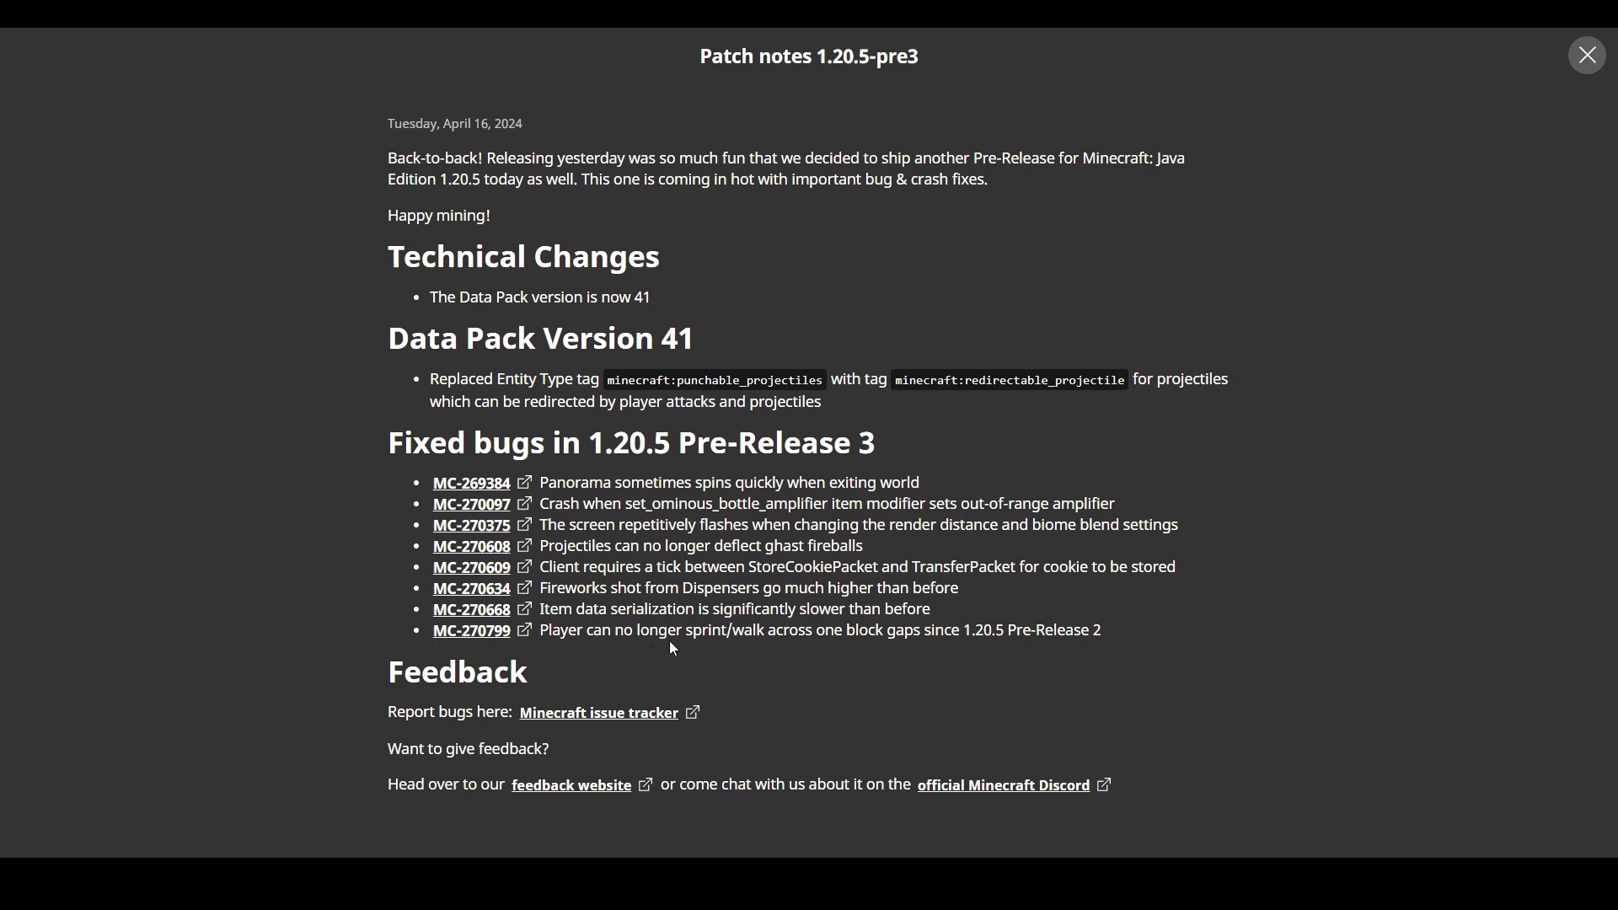
pyautogui.click(1589, 56)
pyautogui.click(810, 328)
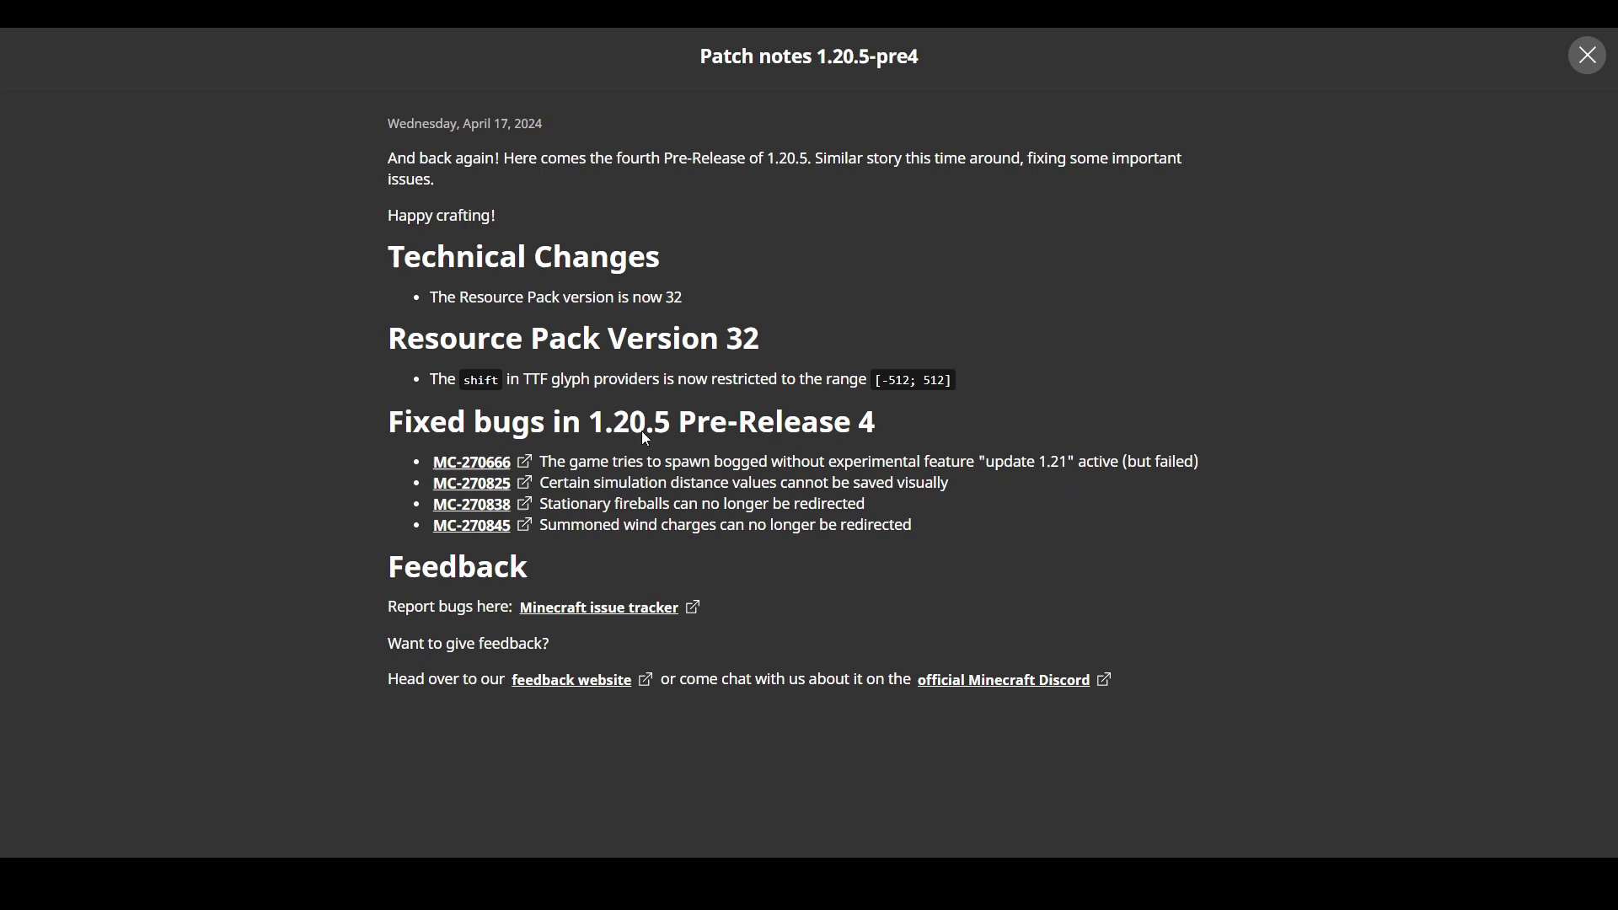
pyautogui.click(1587, 54)
pyautogui.scroll(5, 970, 415)
pyautogui.scroll(3, 772, 484)
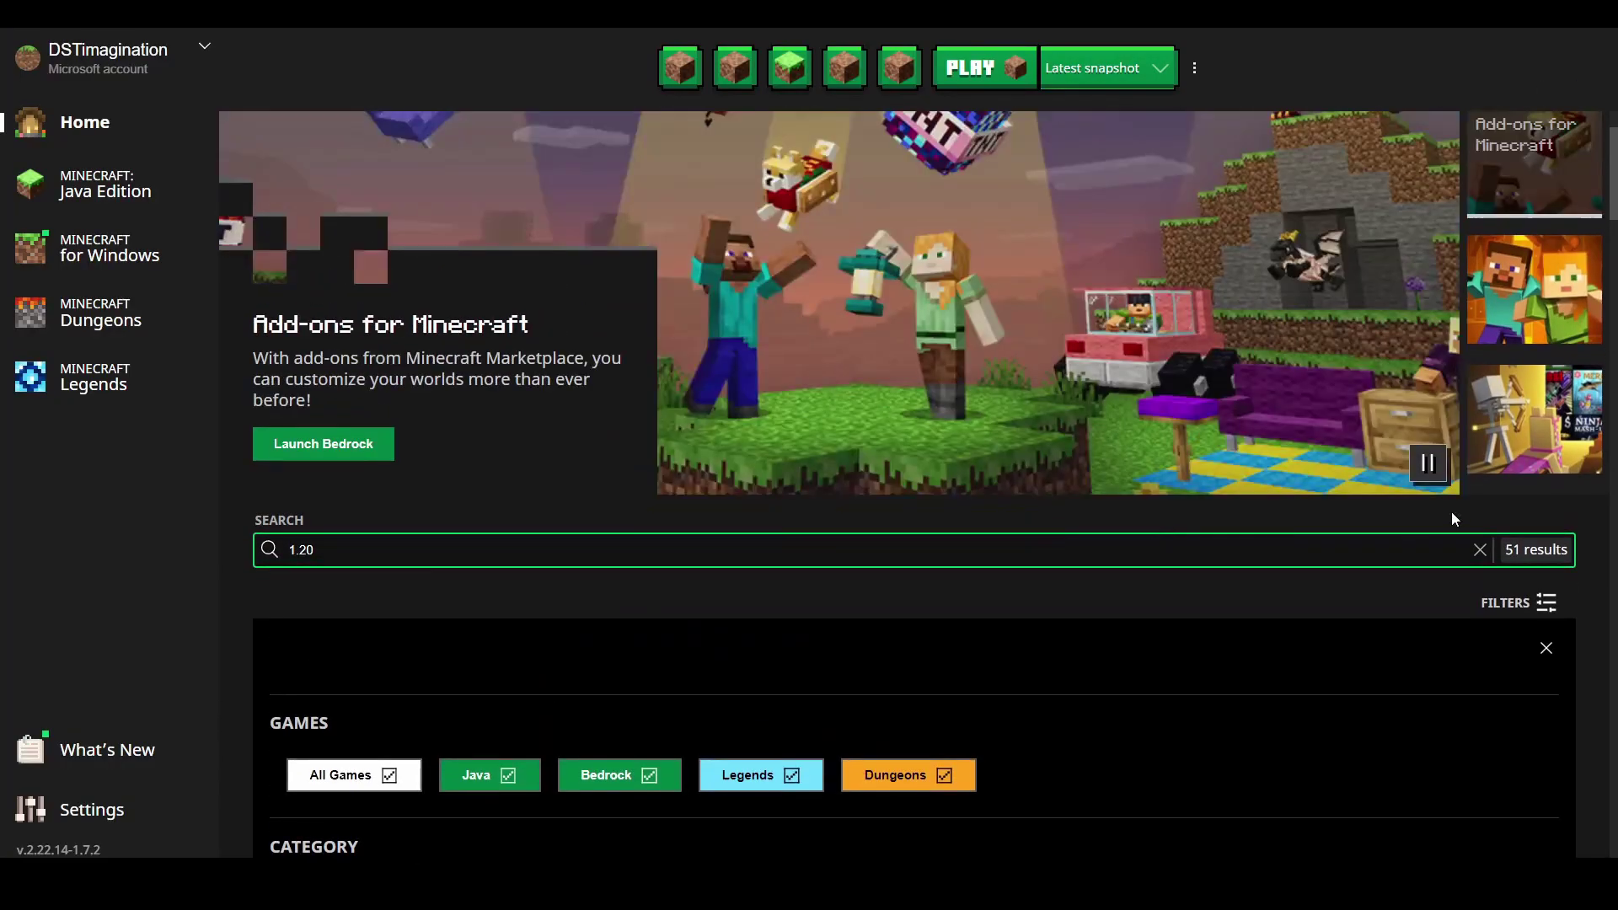
# Clear the news search, jump the banner to the One subscription slide, then pause and resume it
pyautogui.click(1479, 552)
pyautogui.scroll(2, 532, 533)
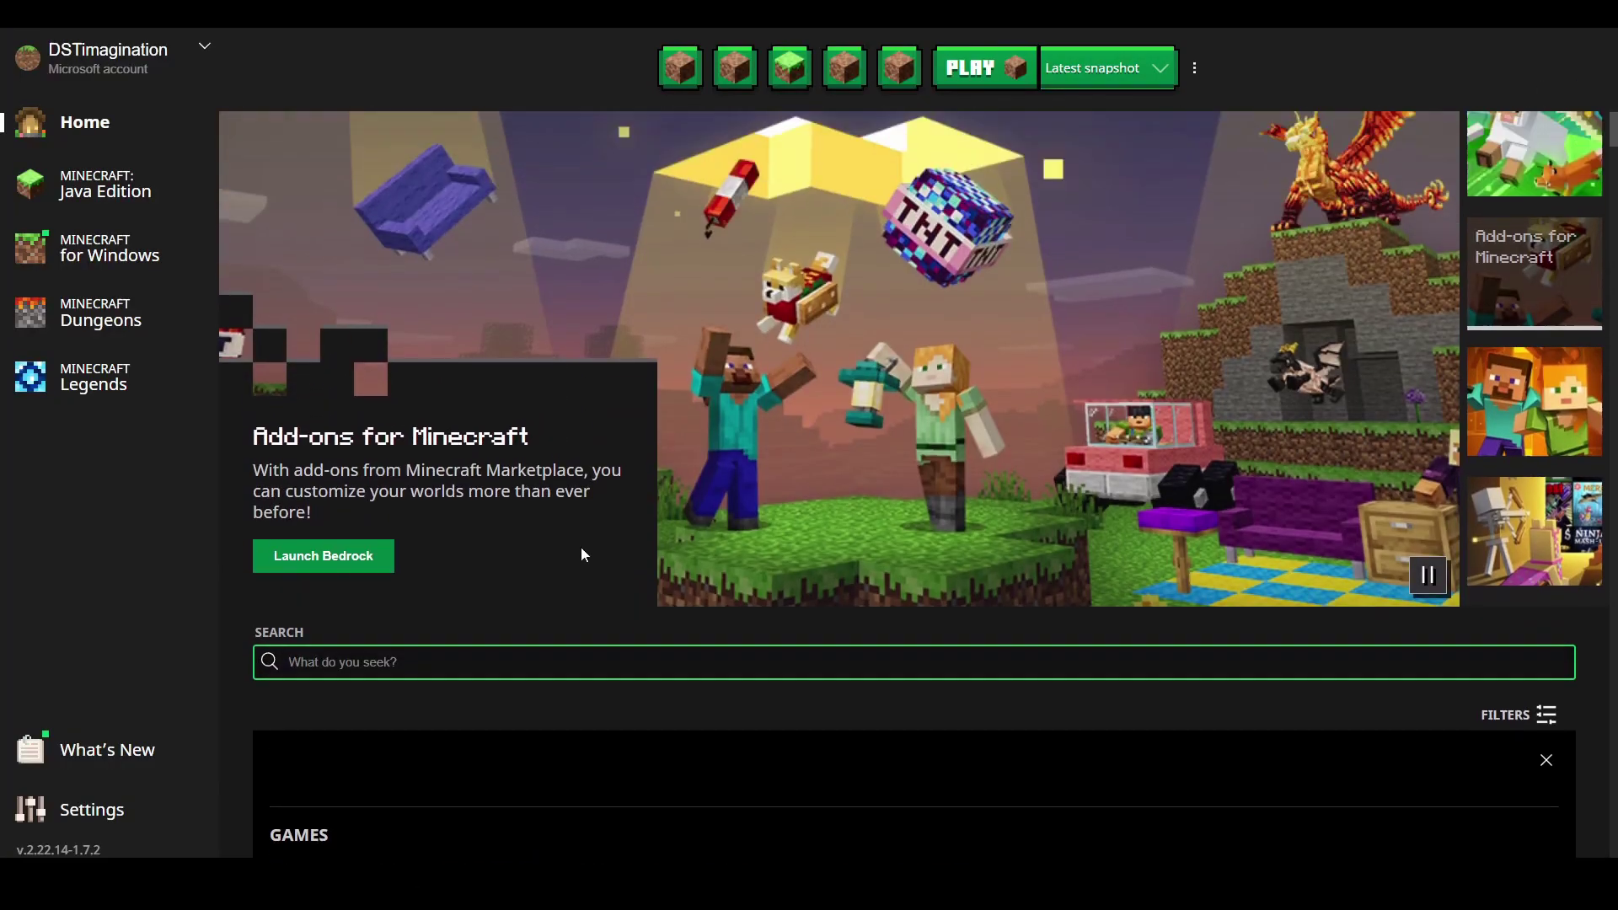
pyautogui.click(491, 684)
pyautogui.scroll(-2, 512, 675)
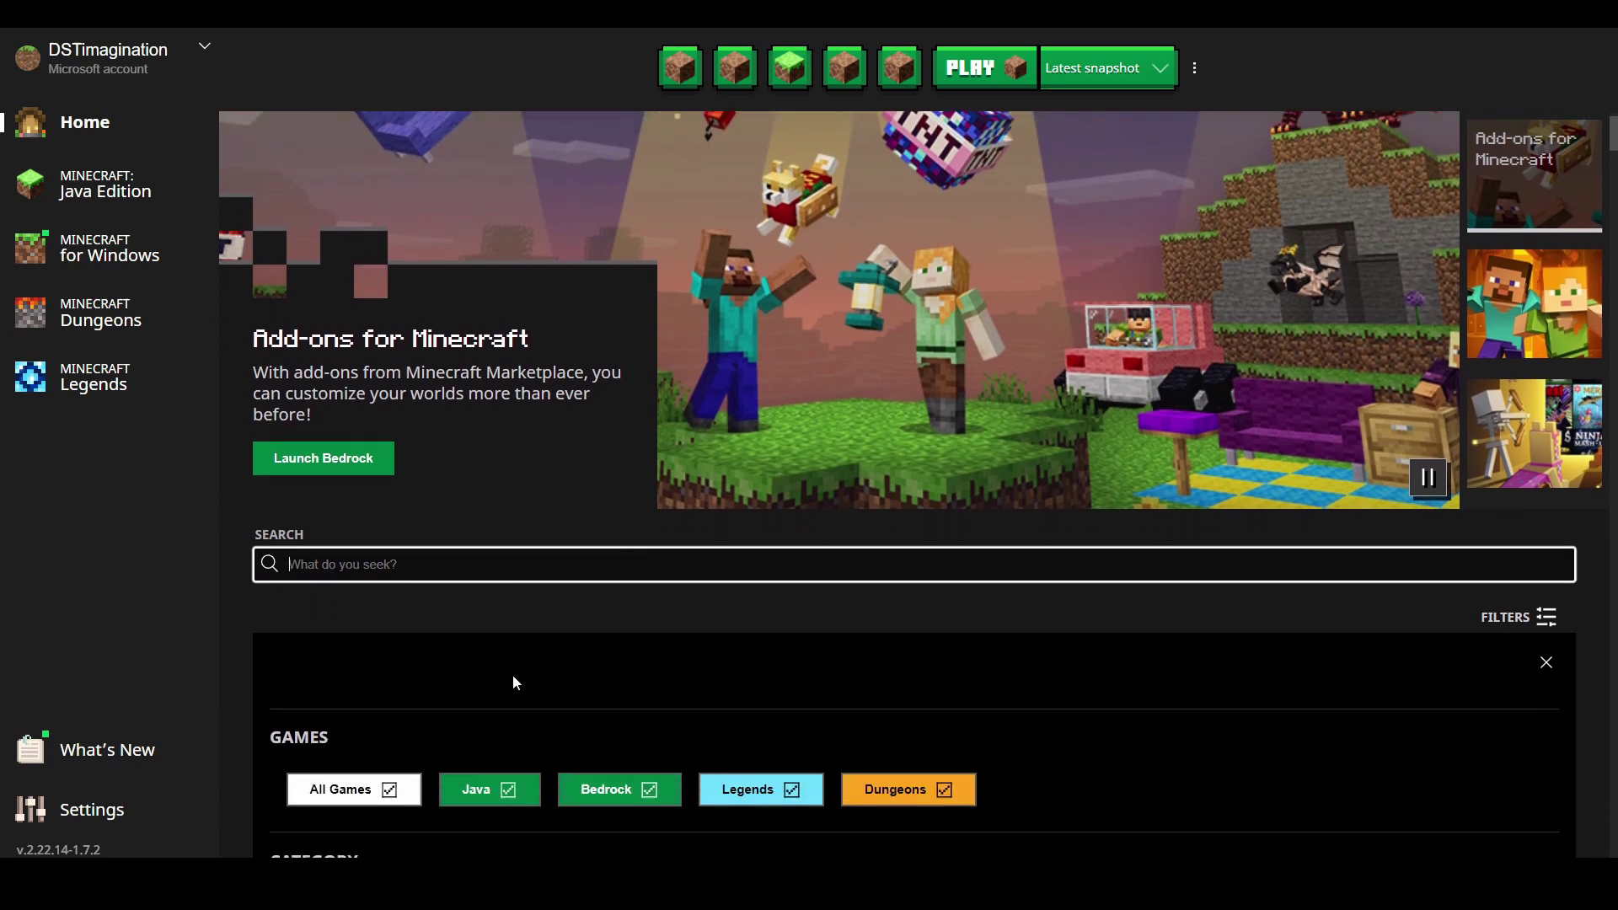
pyautogui.scroll(-1, 522, 674)
pyautogui.scroll(2, 523, 674)
pyautogui.scroll(1, 520, 674)
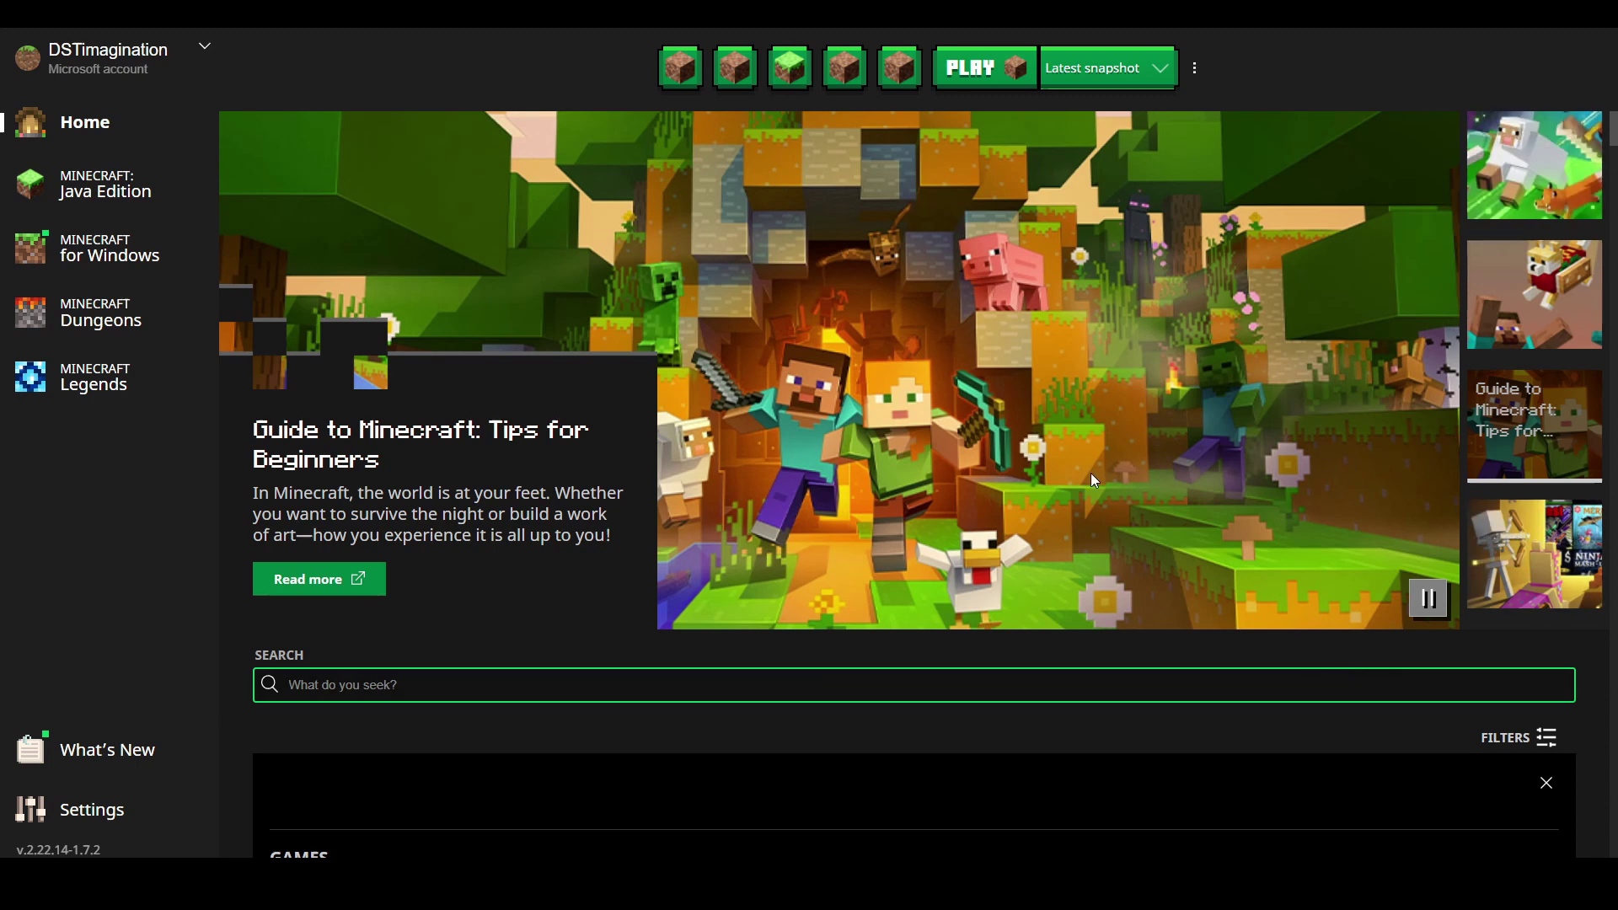
pyautogui.click(1498, 569)
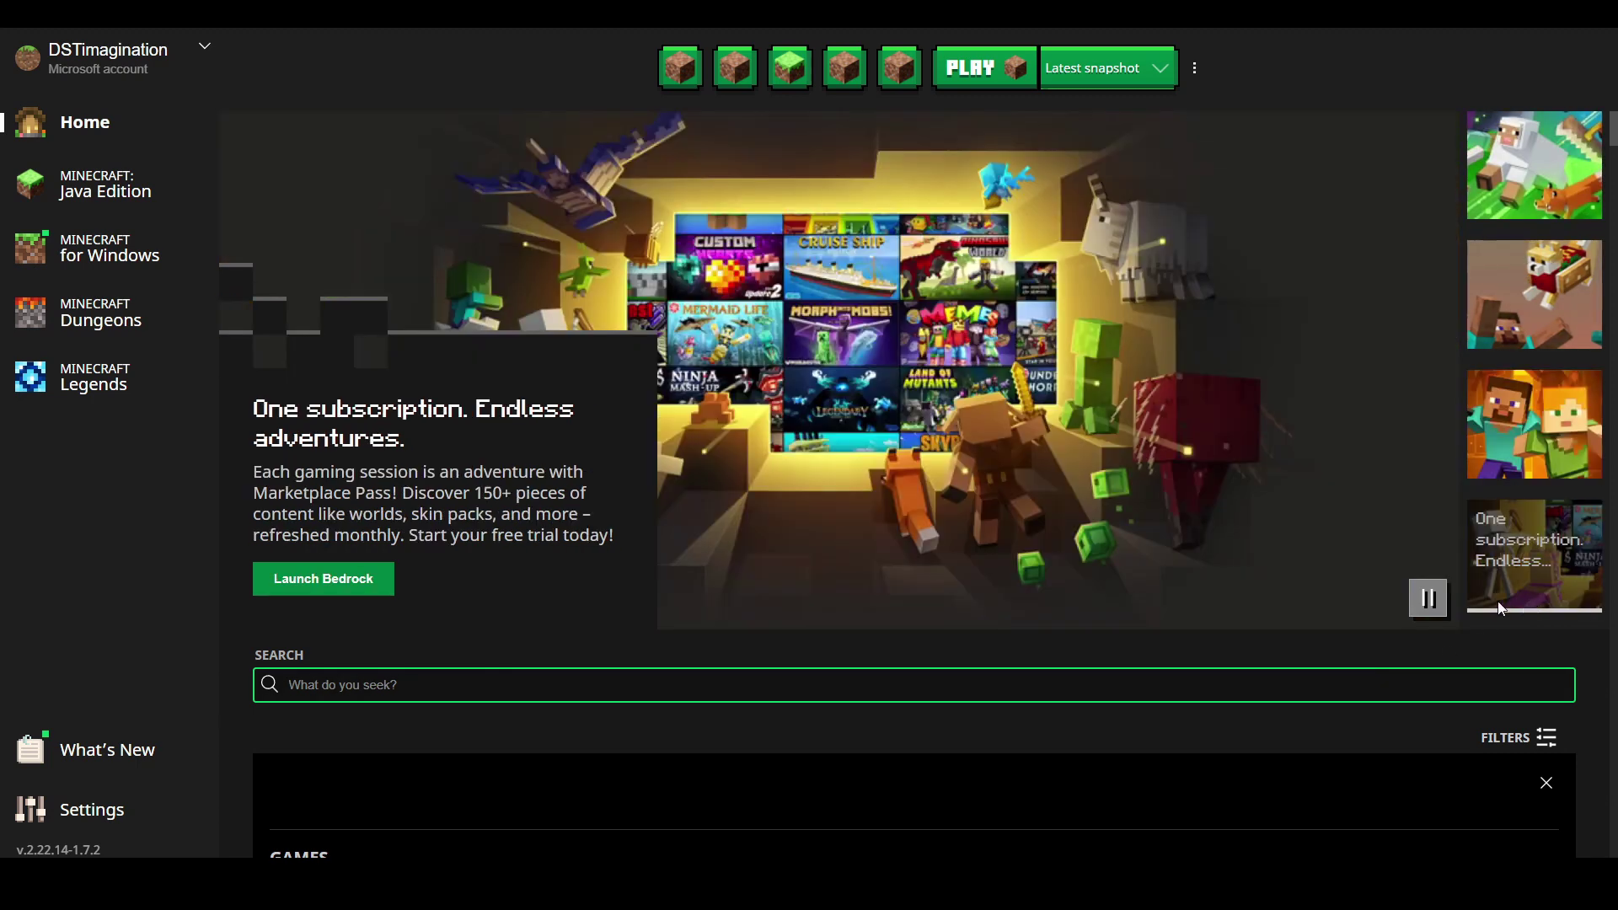
pyautogui.click(1427, 599)
pyautogui.click(1419, 592)
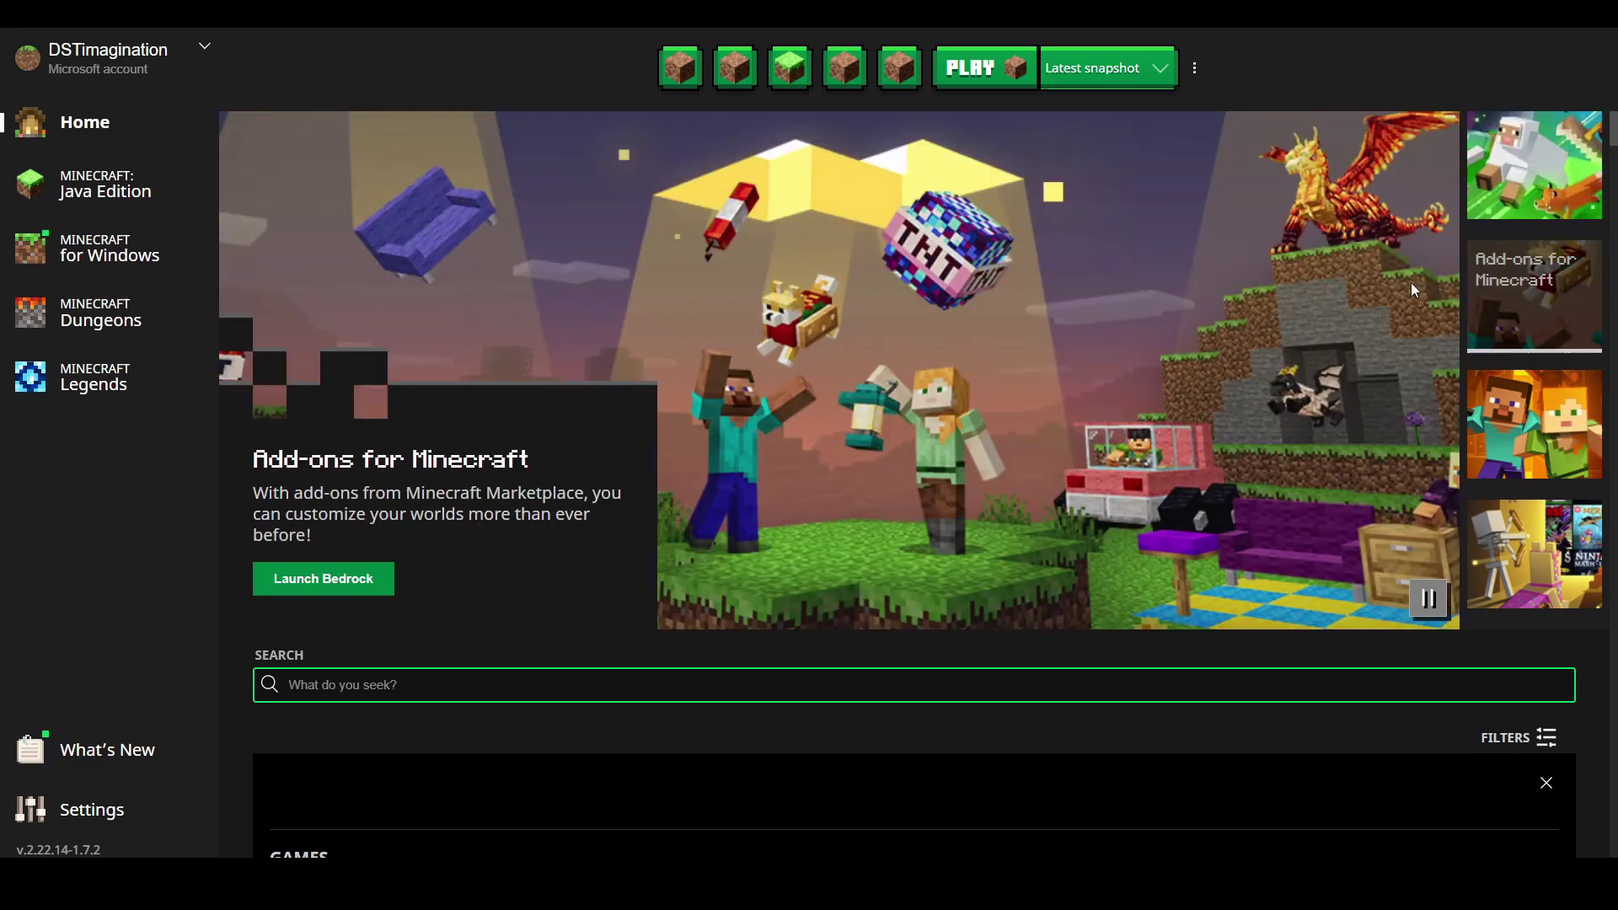
pyautogui.scroll(-5, 1316, 381)
pyautogui.scroll(-5, 1324, 340)
pyautogui.scroll(4, 1329, 340)
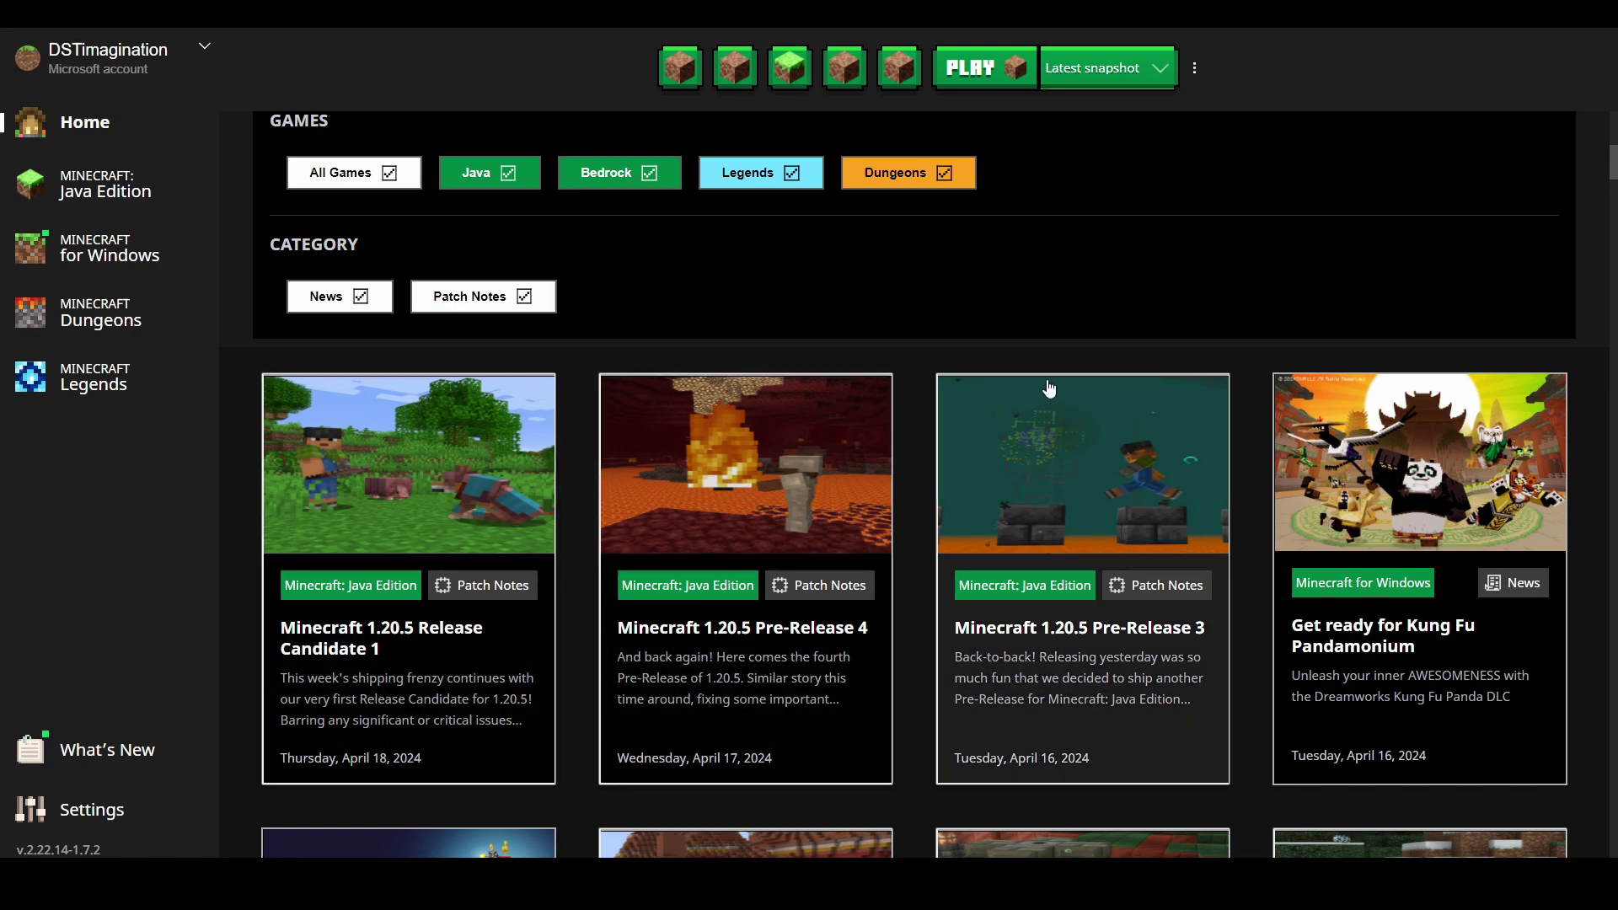
pyautogui.scroll(-1, 1050, 388)
pyautogui.scroll(-2, 1139, 316)
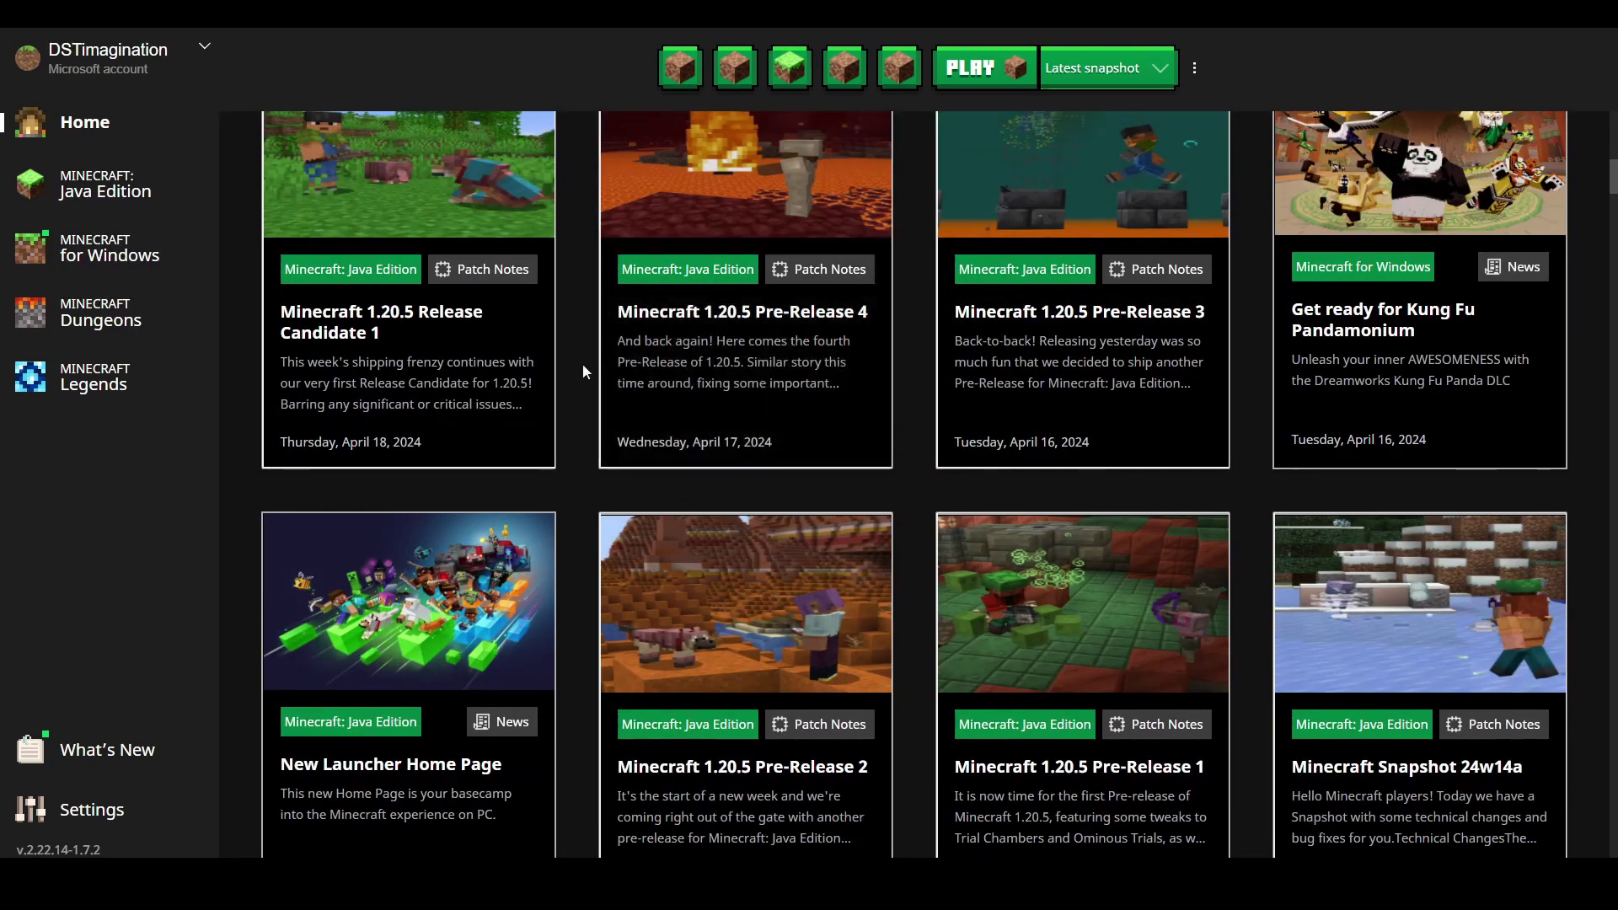
pyautogui.scroll(-3, 562, 342)
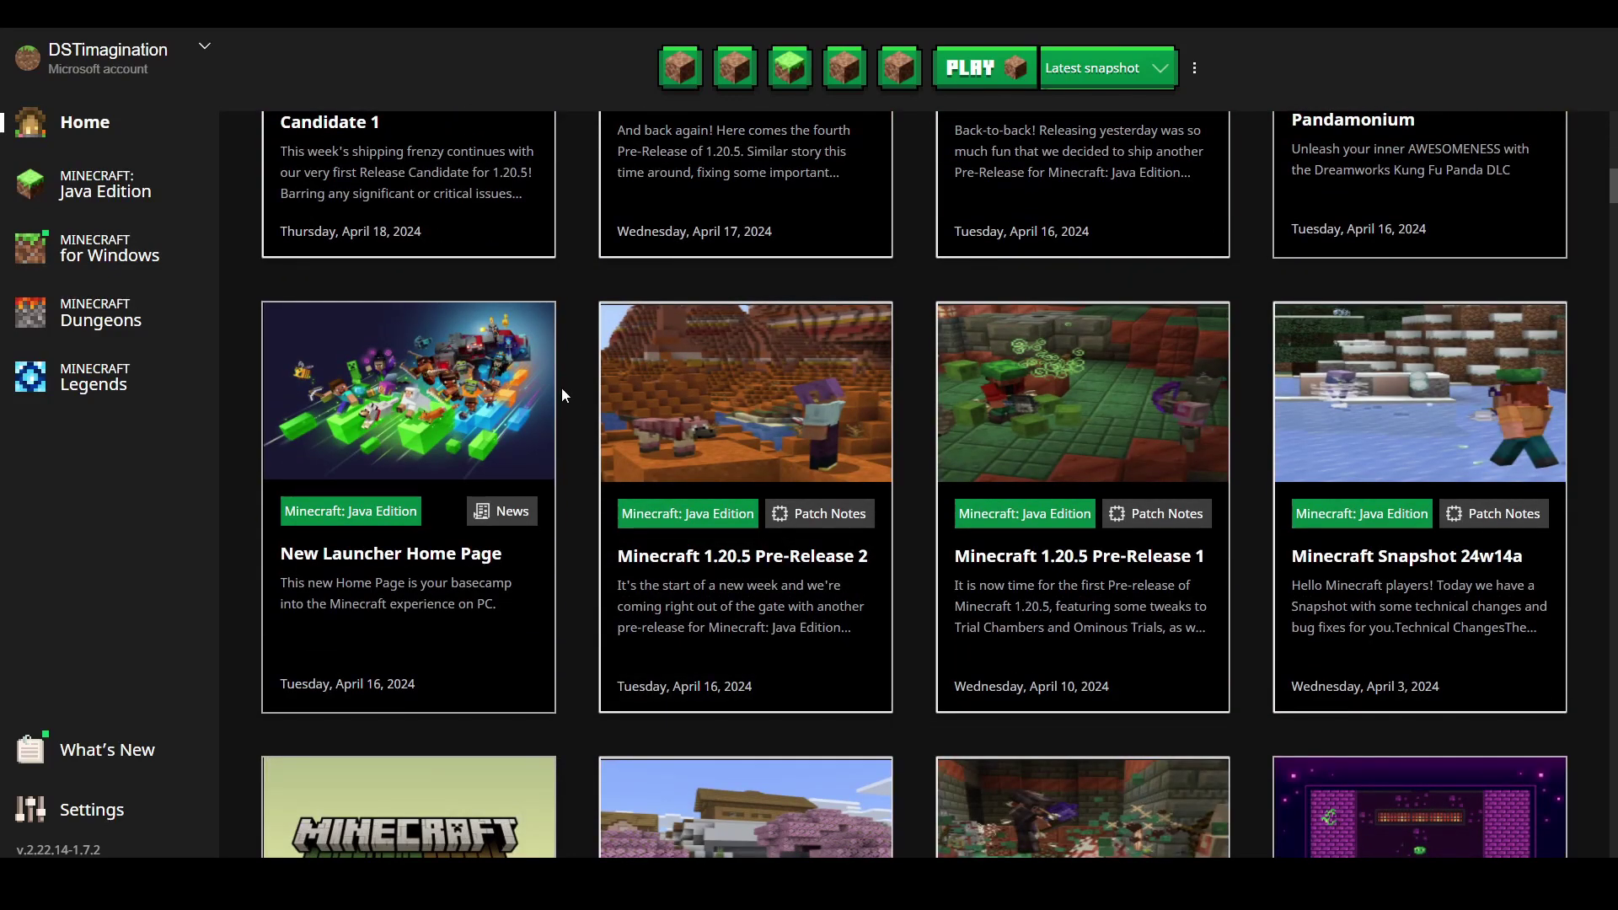
pyautogui.scroll(-4, 562, 388)
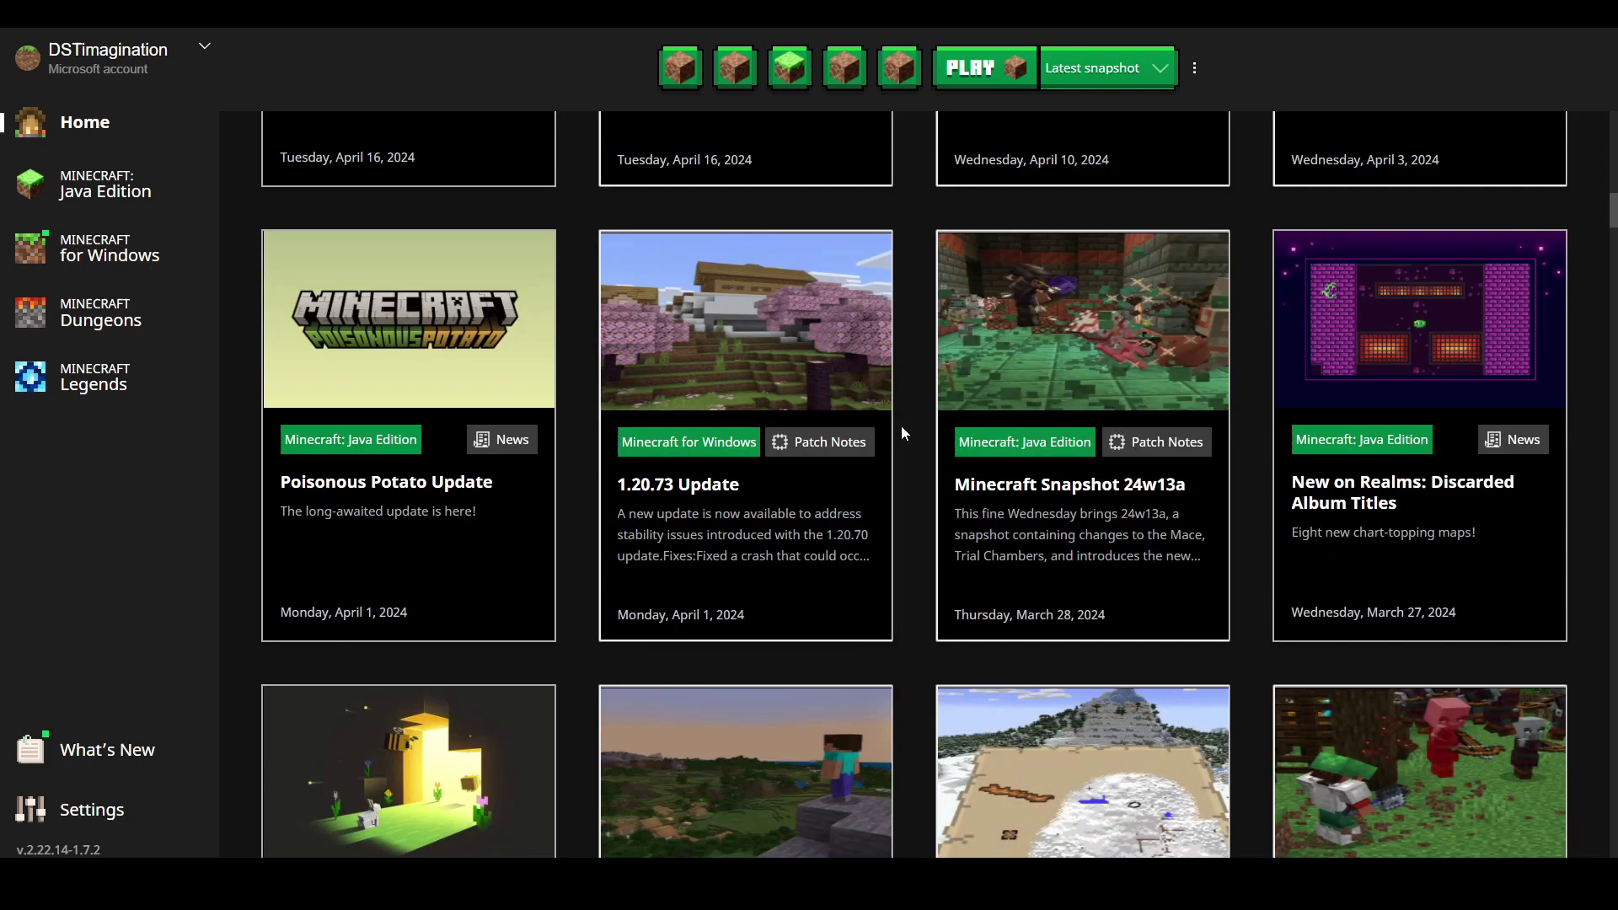
pyautogui.scroll(-4, 901, 425)
pyautogui.scroll(-4, 912, 469)
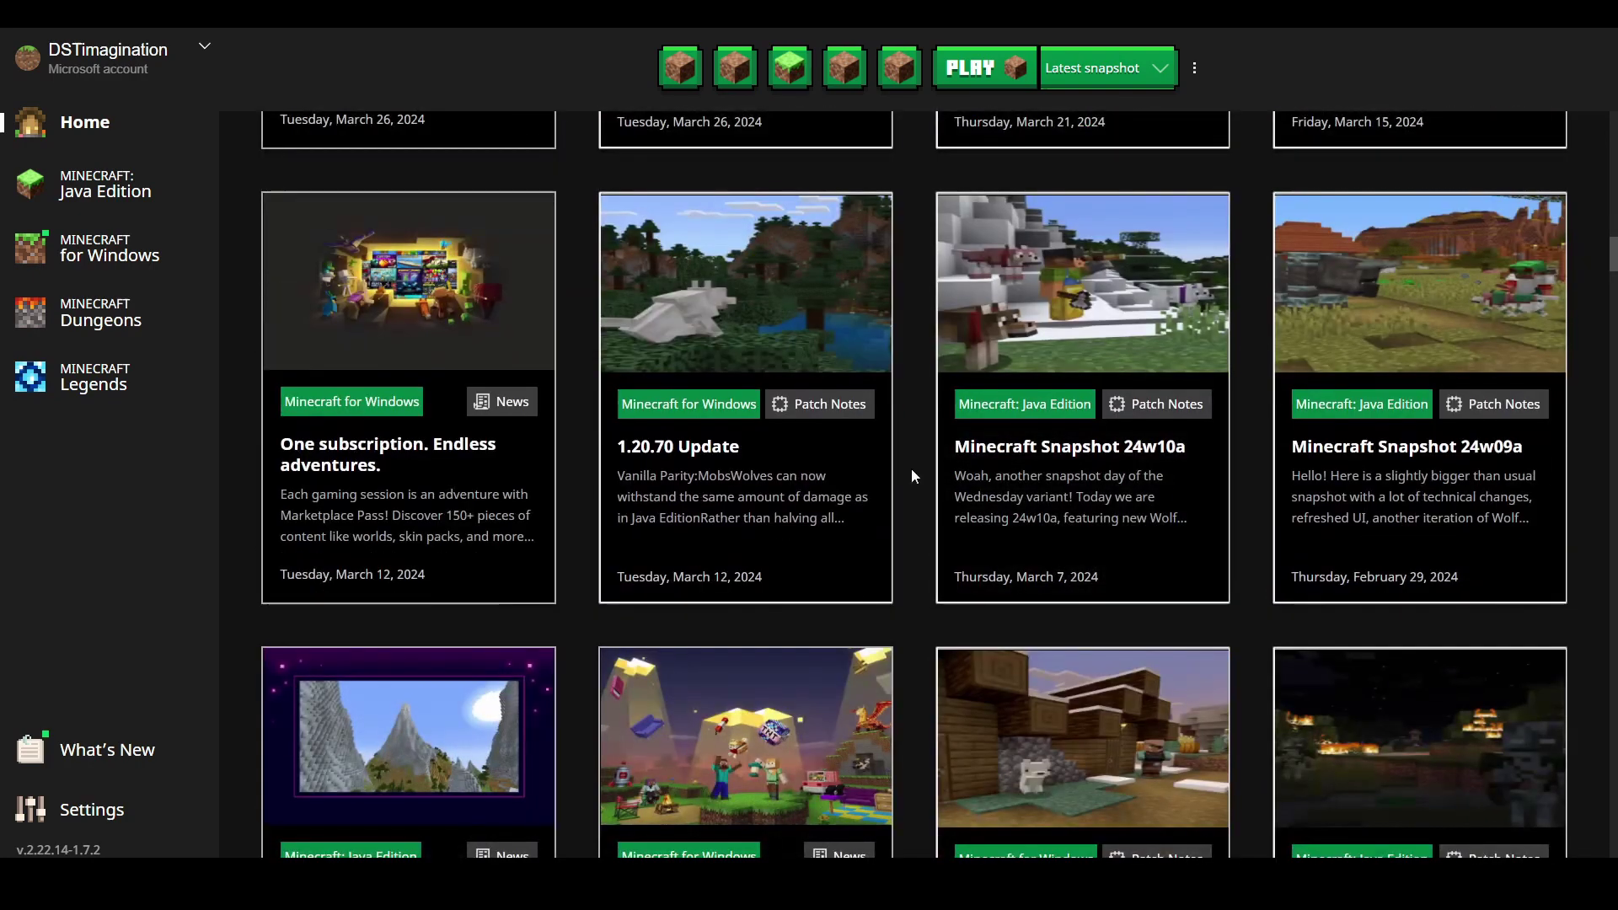
pyautogui.scroll(4, 902, 454)
pyautogui.scroll(5, 901, 454)
pyautogui.scroll(5, 902, 453)
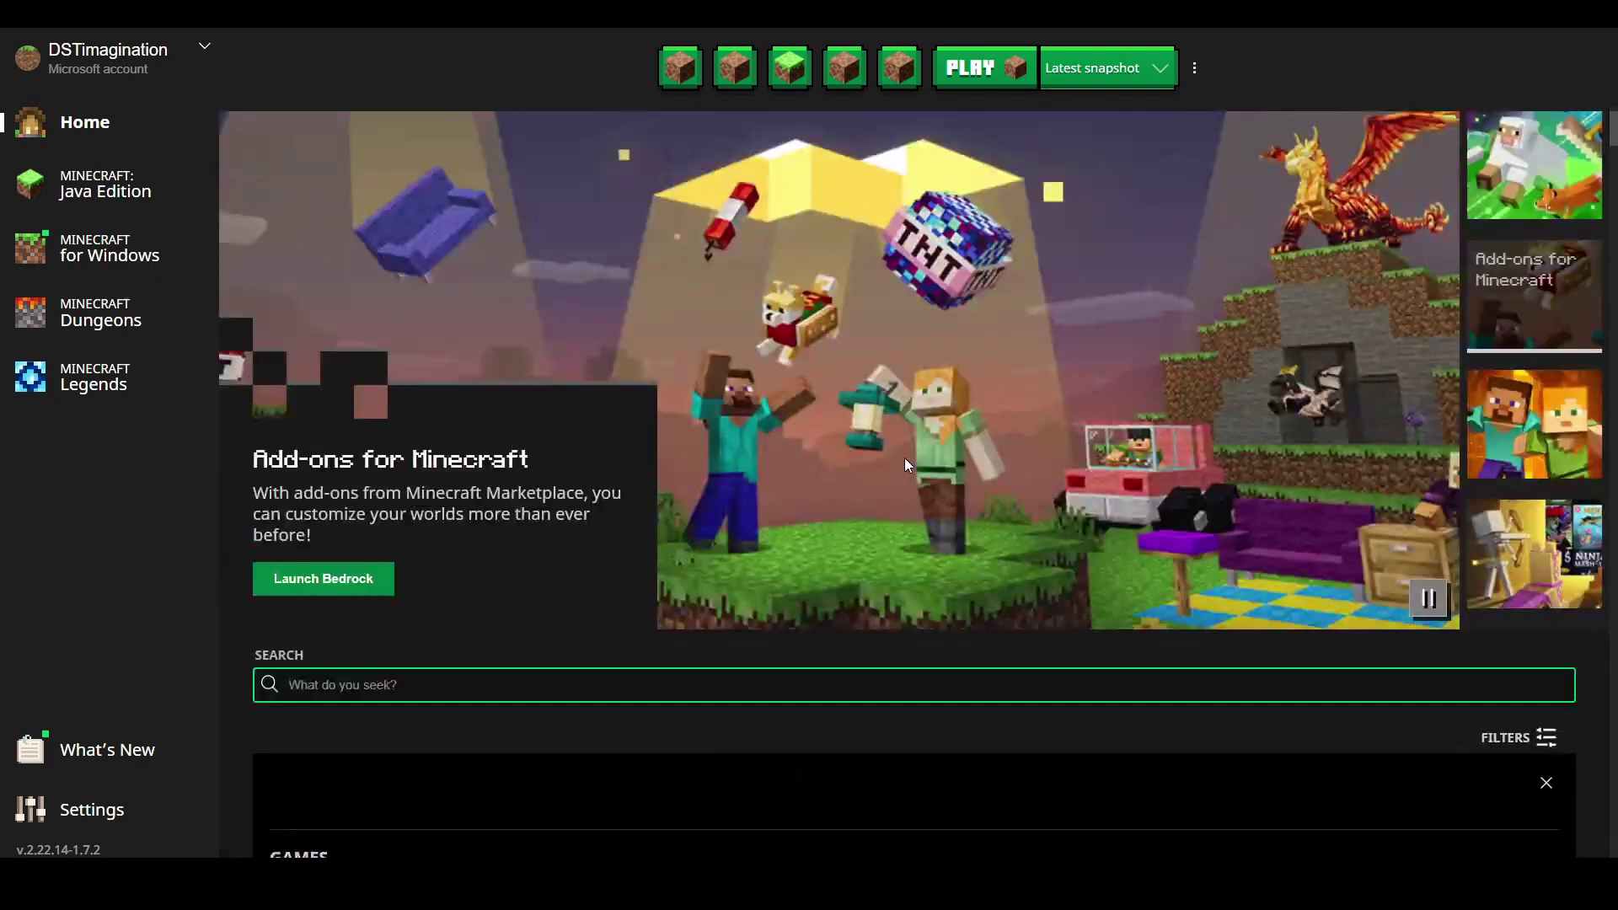